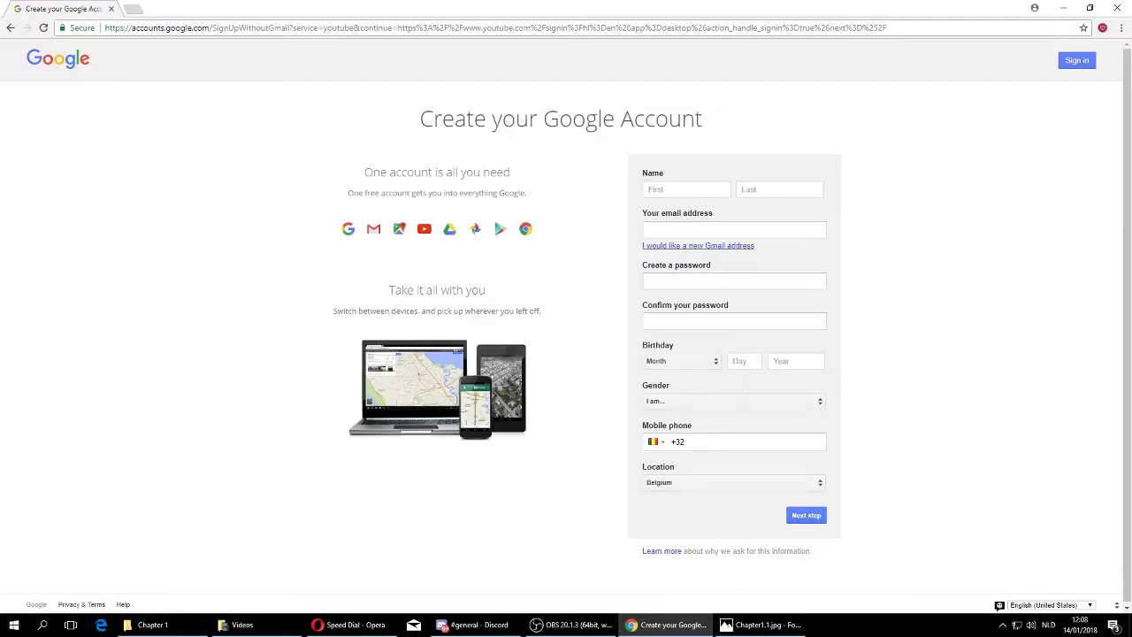
Choose to create a new Gmail address and enter the name Broke Guy.
{"action": "left_click", "coordinate": [698, 245]}
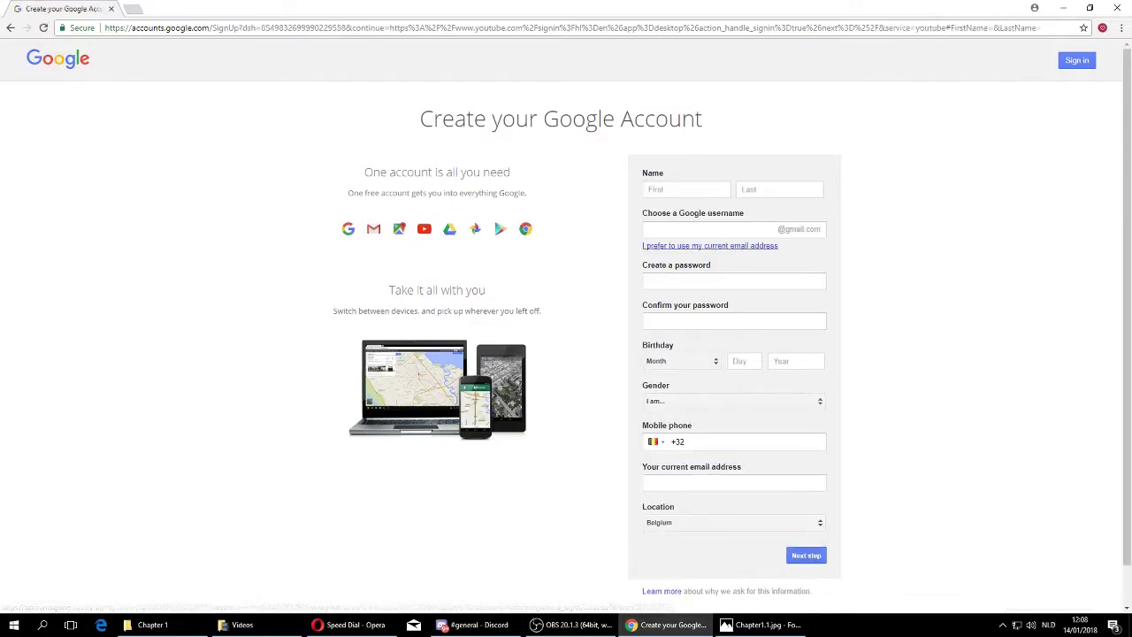
{"action": "left_click", "coordinate": [686, 189]}
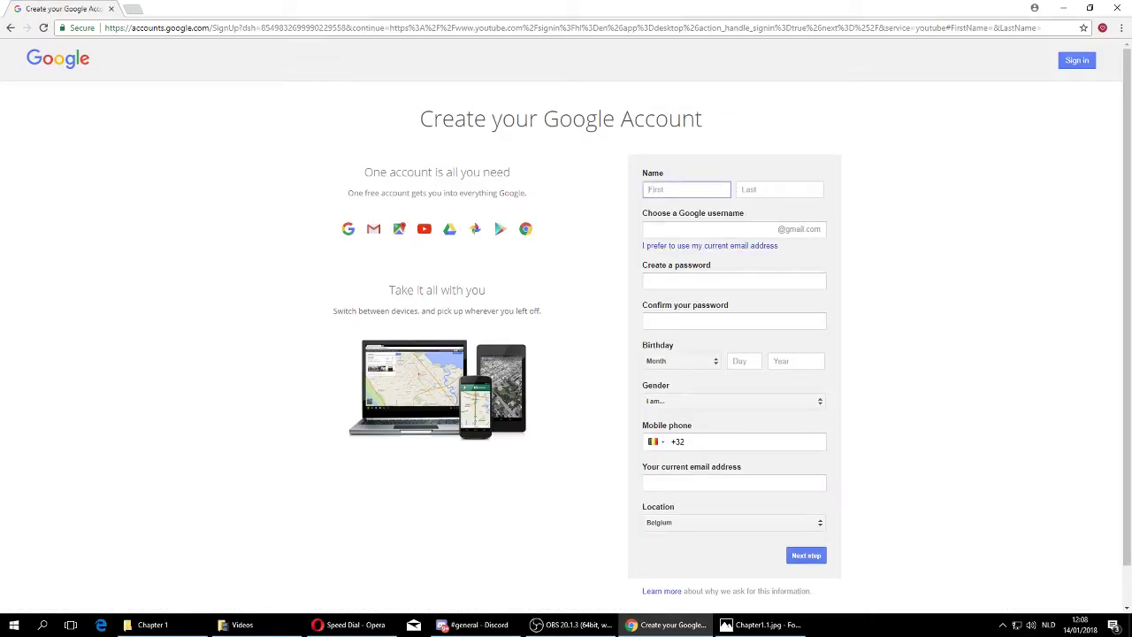
{"action": "type", "text": "Broke"}
{"action": "key", "text": "Tab"}
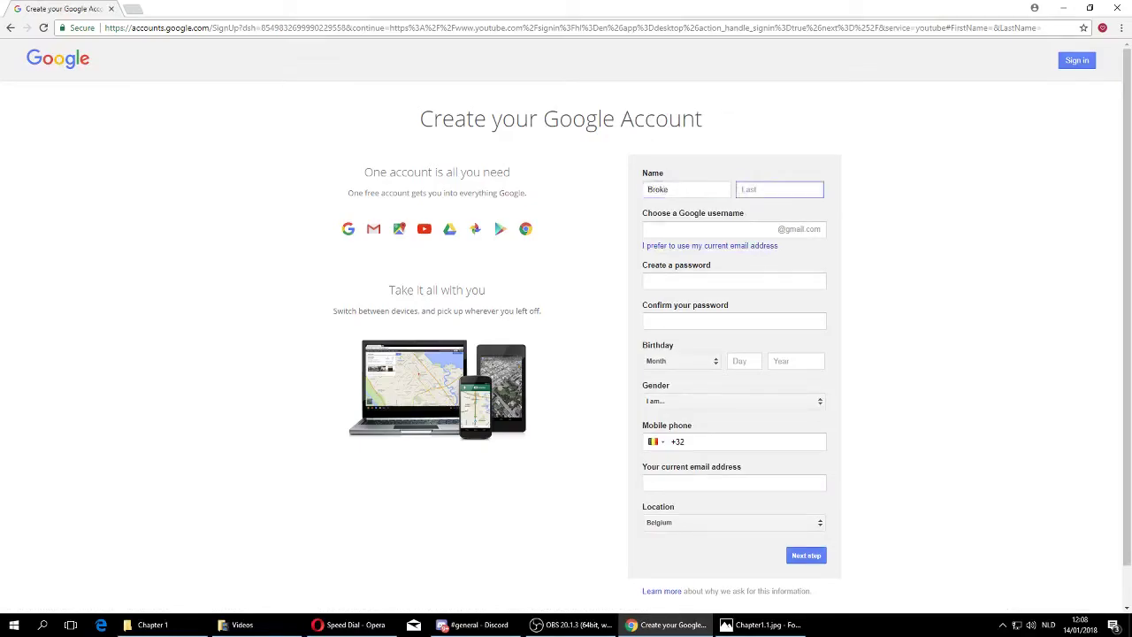
{"action": "type", "text": "Guy."}
{"action": "key", "text": "Tab"}
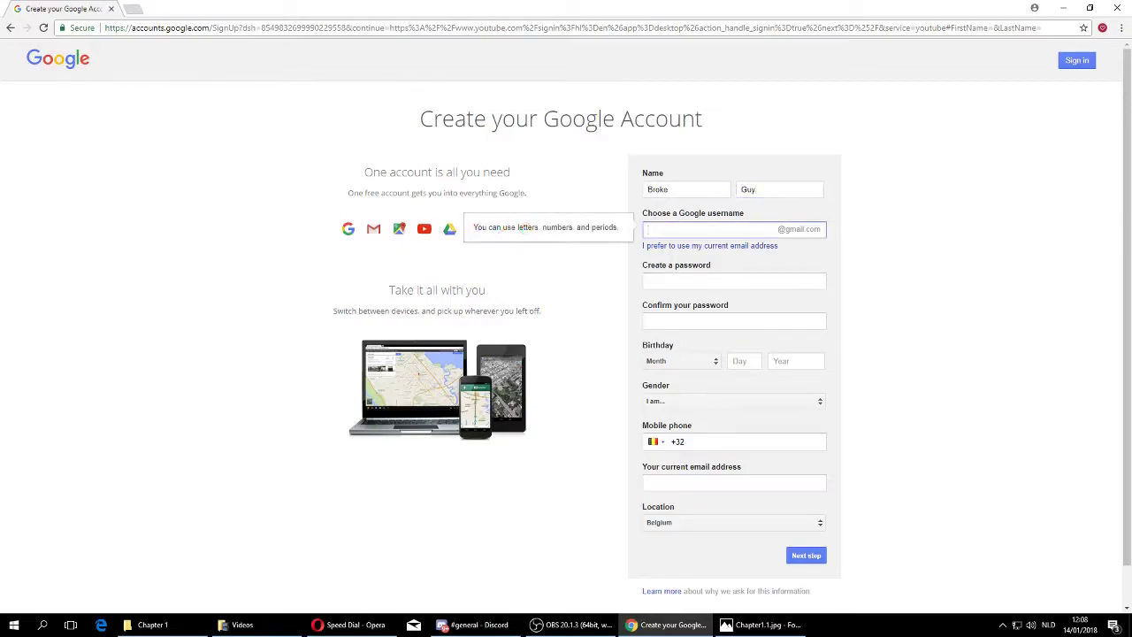
{"action": "key", "text": "Tab"}
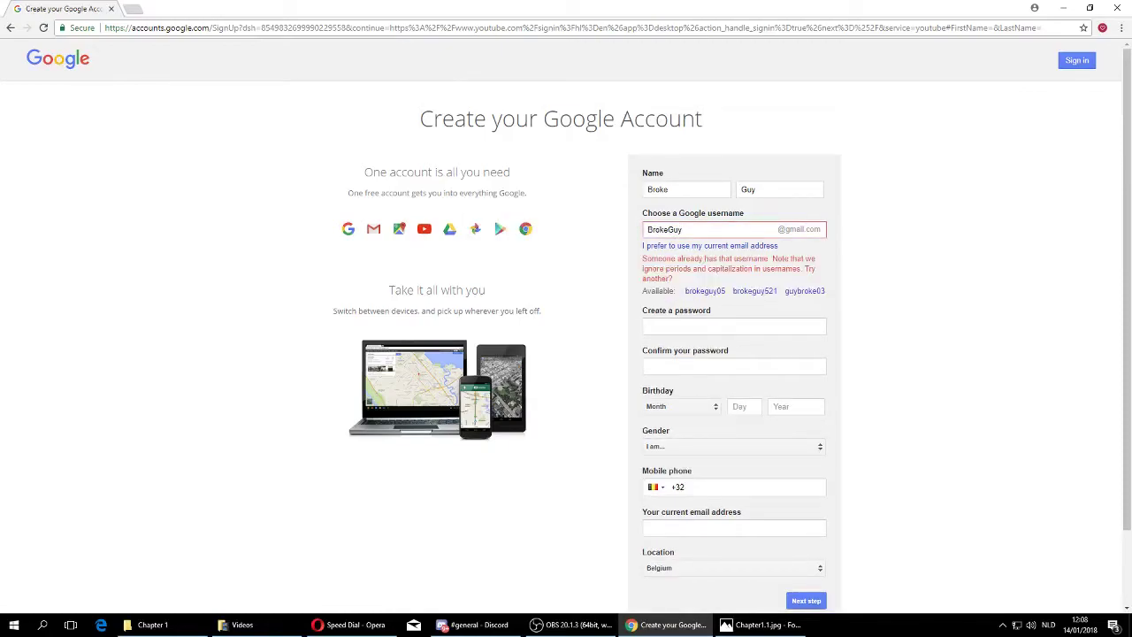
{"action": "left_click", "coordinate": [682, 229]}
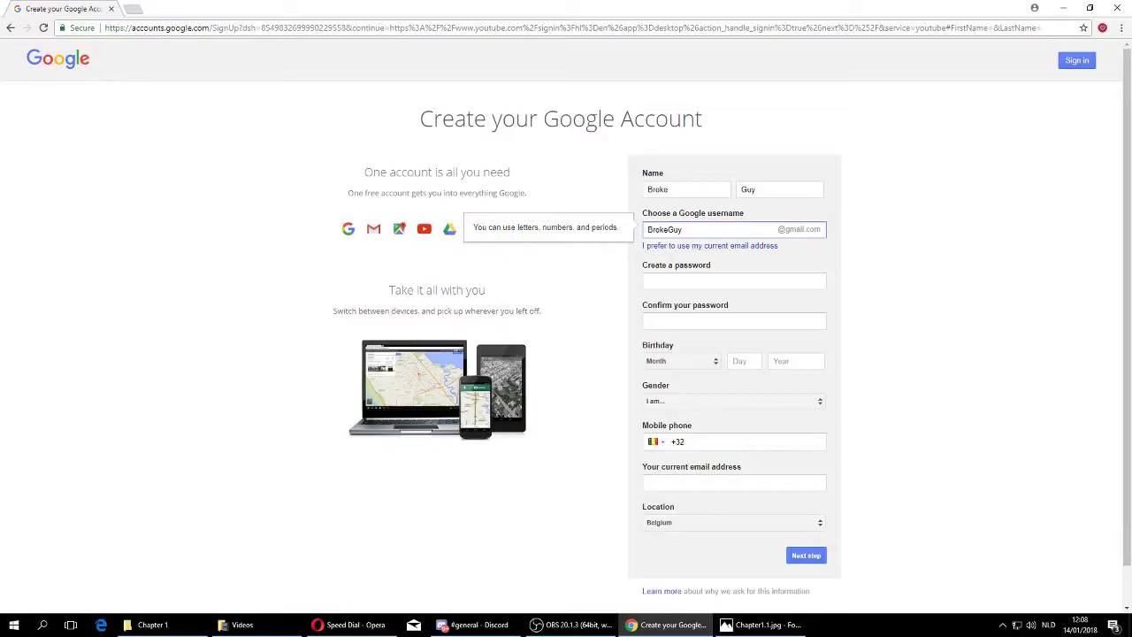
{"action": "key", "text": "Tab"}
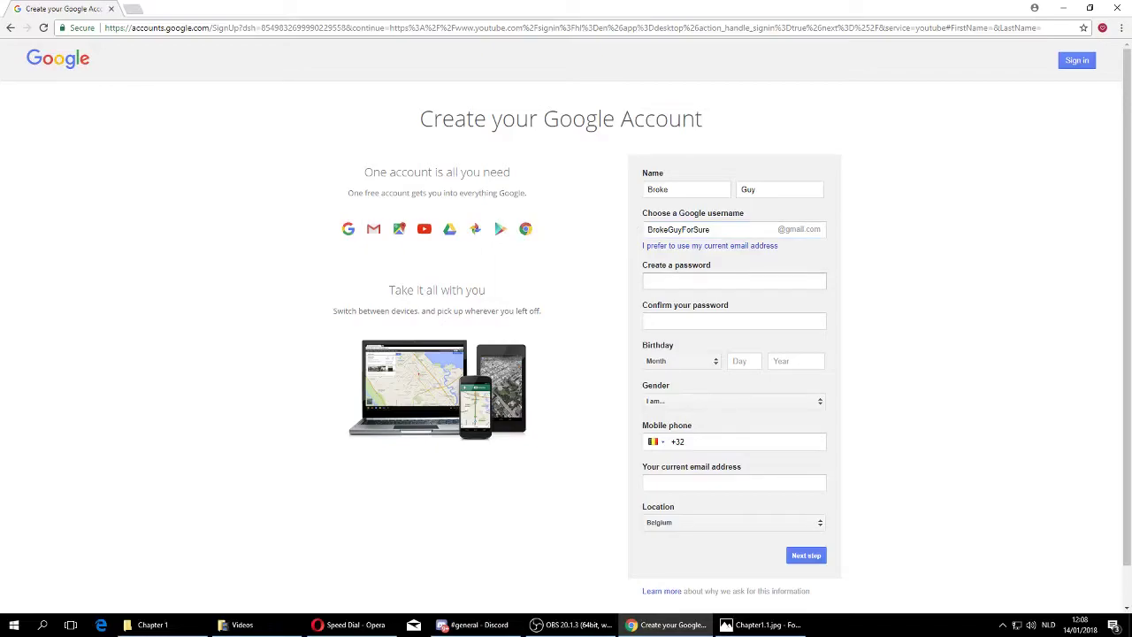
Fill in the password and set the birthday to 12 December 1980.
{"action": "key", "text": "Tab"}
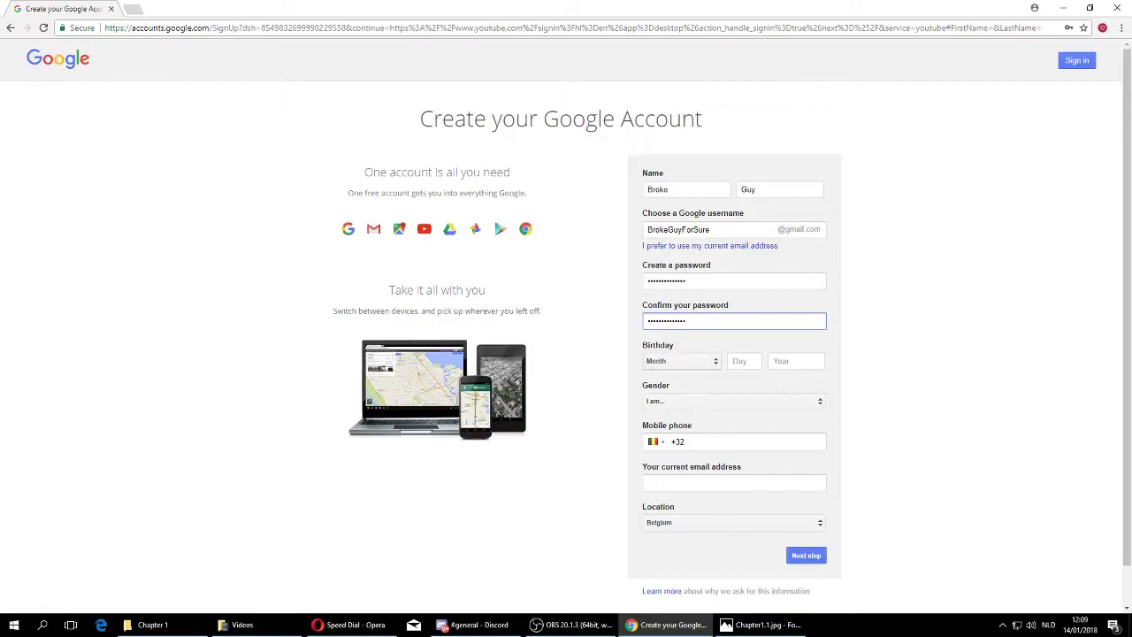
{"action": "key", "text": "Tab"}
{"action": "key", "text": "alt+Down"}
{"action": "key", "text": "Down"}
{"action": "key", "text": "Down"}
{"action": "key", "text": "Down"}
{"action": "key", "text": "Down"}
{"action": "key", "text": "Down"}
{"action": "key", "text": "Down"}
{"action": "key", "text": "Down"}
{"action": "key", "text": "Down"}
{"action": "key", "text": "Down"}
{"action": "key", "text": "Down"}
{"action": "key", "text": "Down"}
{"action": "key", "text": "Return"}
{"action": "key", "text": "Tab"}
{"action": "type", "text": "12"}
{"action": "key", "text": "Tab"}
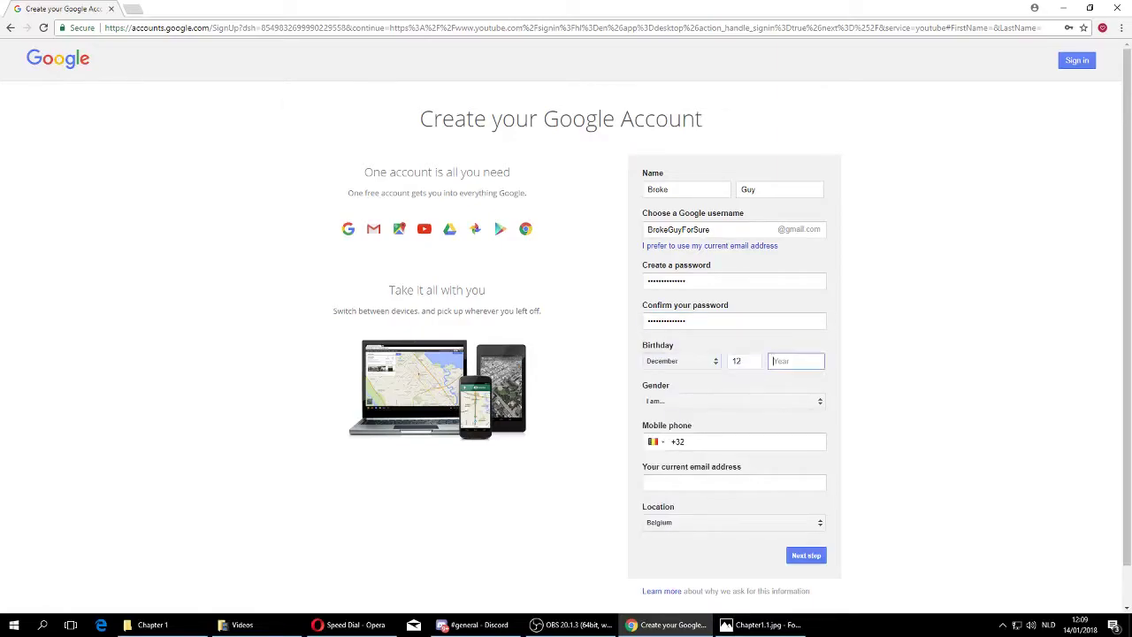
{"action": "type", "text": "1980"}
Choose Male as the gender and enter the current email address.
{"action": "left_click", "coordinate": [722, 402]}
{"action": "left_click", "coordinate": [717, 416]}
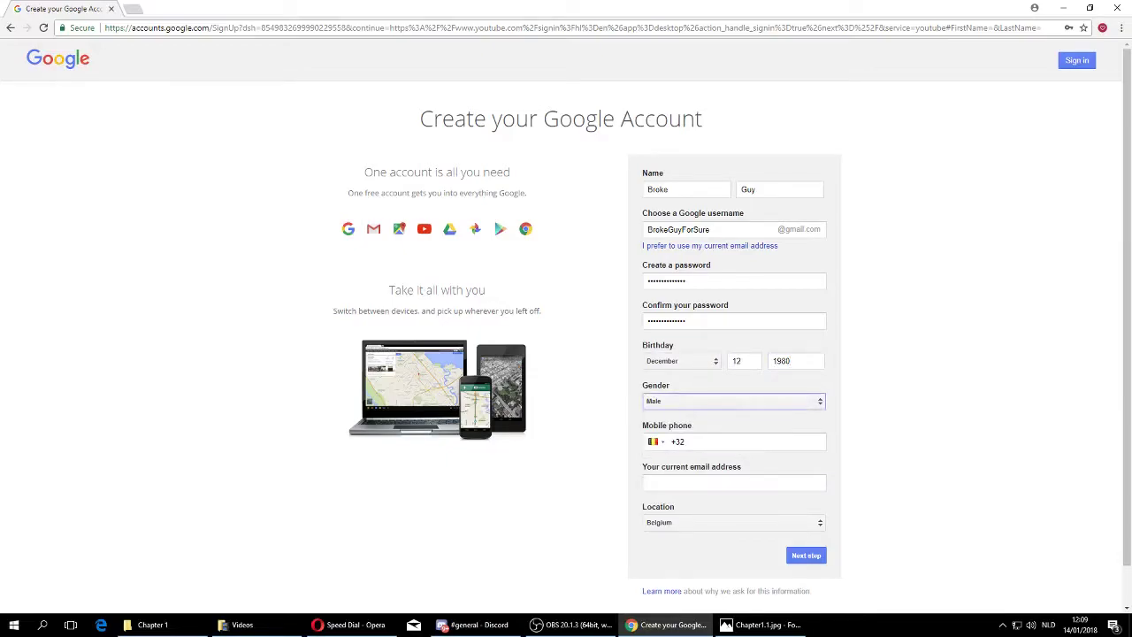
{"action": "scroll", "coordinate": [566, 354], "scroll_direction": "down", "scroll_amount": 1}
{"action": "left_click", "coordinate": [748, 400]}
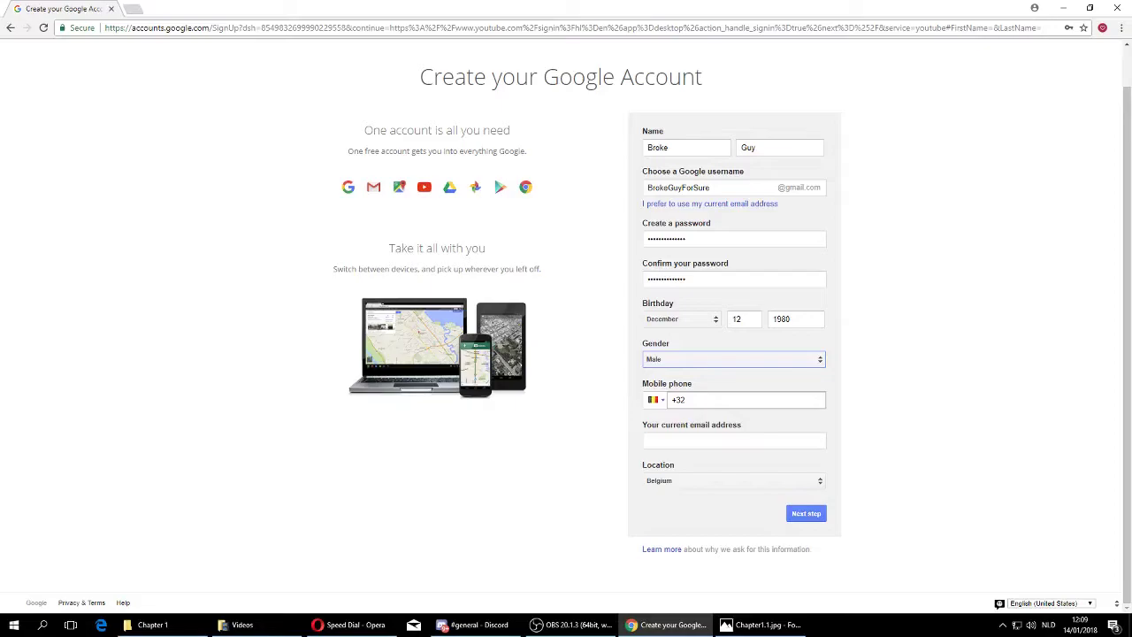
{"action": "left_click", "coordinate": [735, 441]}
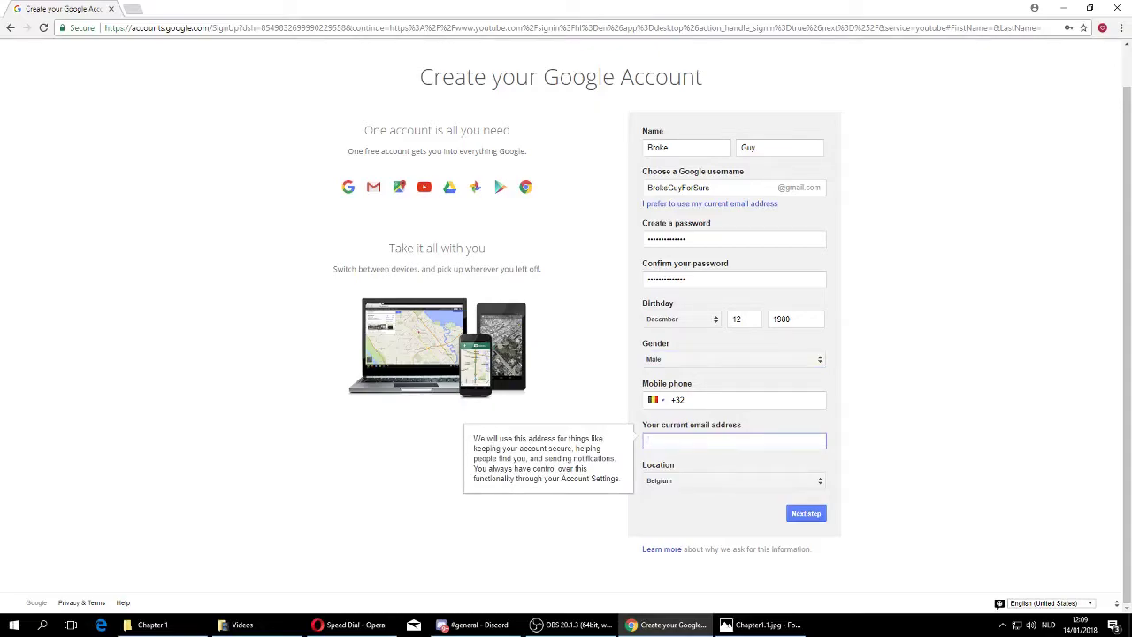
Submit the sign-up form, read through the Privacy and Terms, and agree to them.
{"action": "key", "text": "Return"}
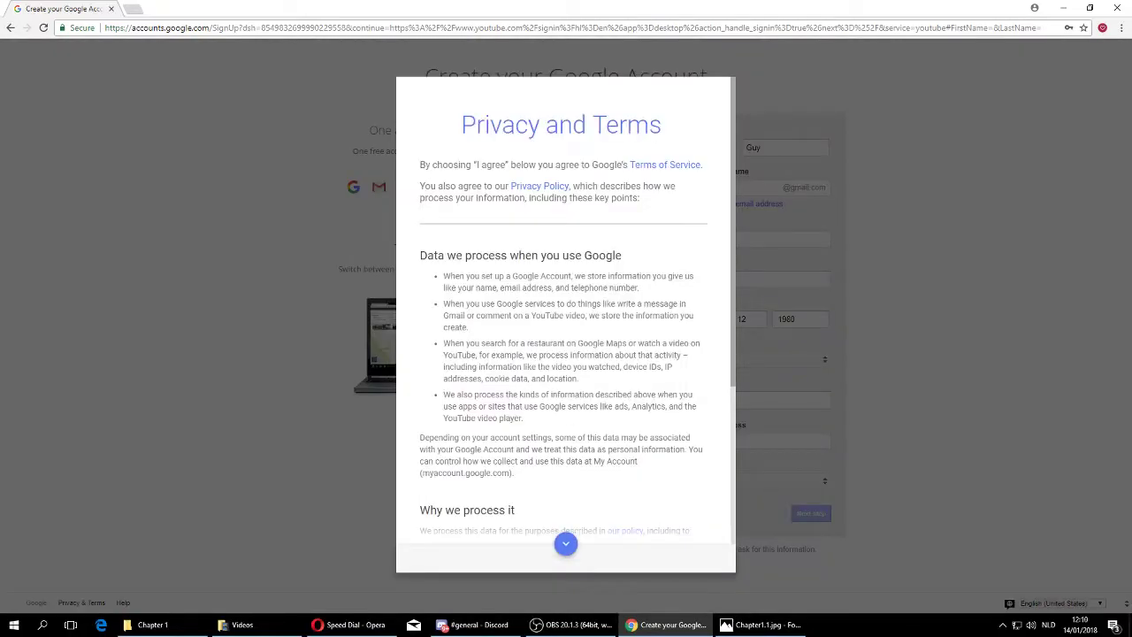
{"action": "scroll", "coordinate": [564, 310], "scroll_direction": "down", "scroll_amount": 2}
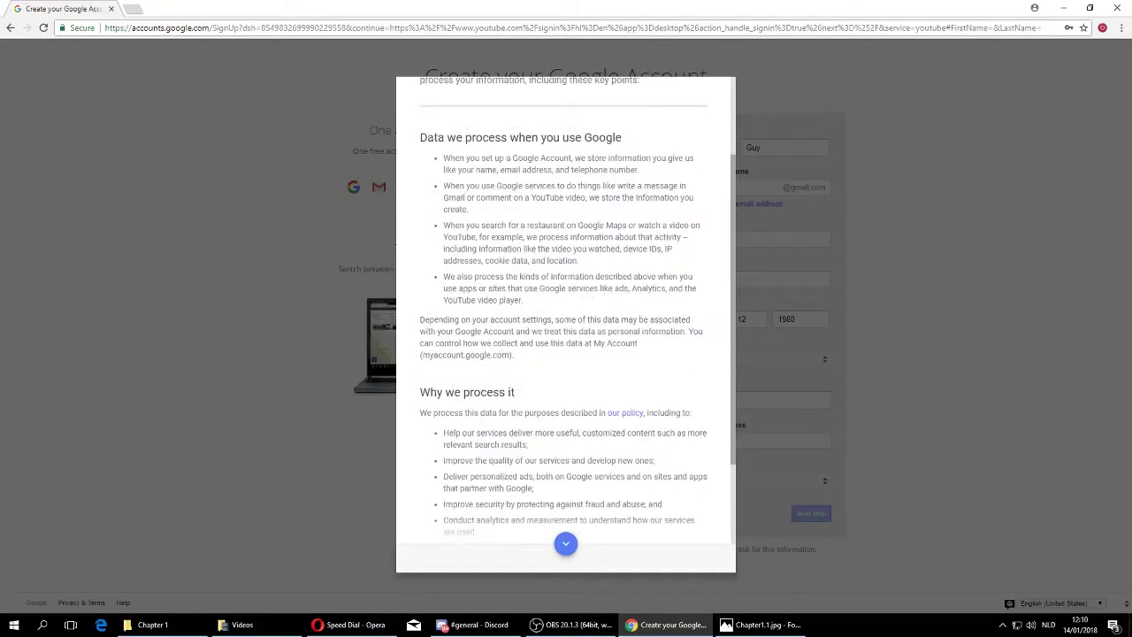
{"action": "scroll", "coordinate": [564, 310], "scroll_direction": "up", "scroll_amount": 2}
{"action": "scroll", "coordinate": [564, 310], "scroll_direction": "down", "scroll_amount": 4}
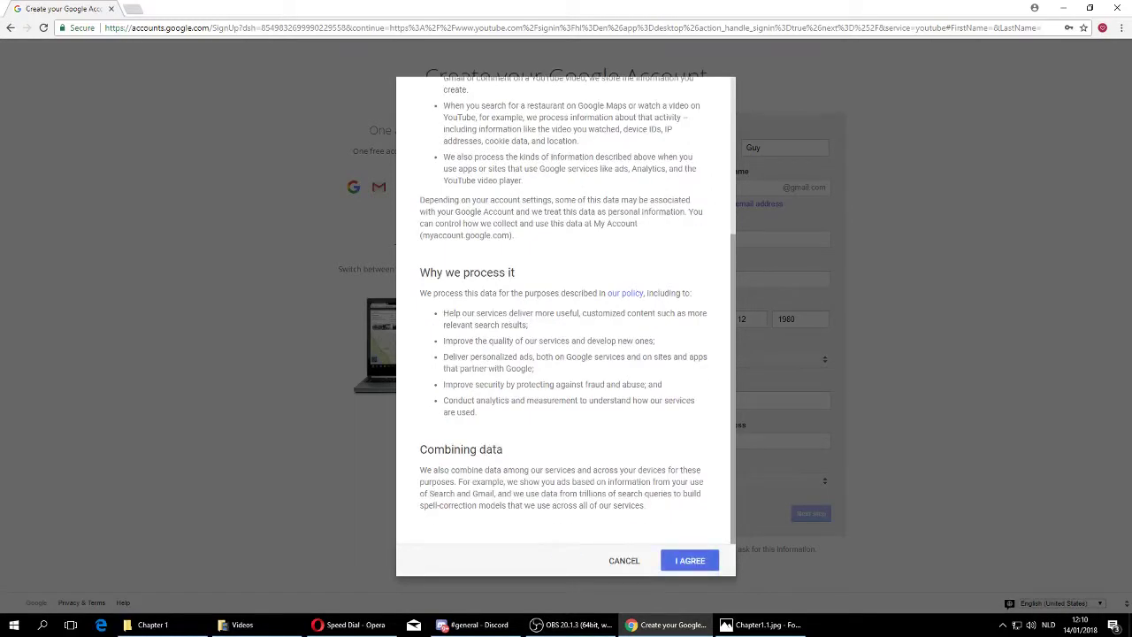
{"action": "left_click", "coordinate": [690, 561]}
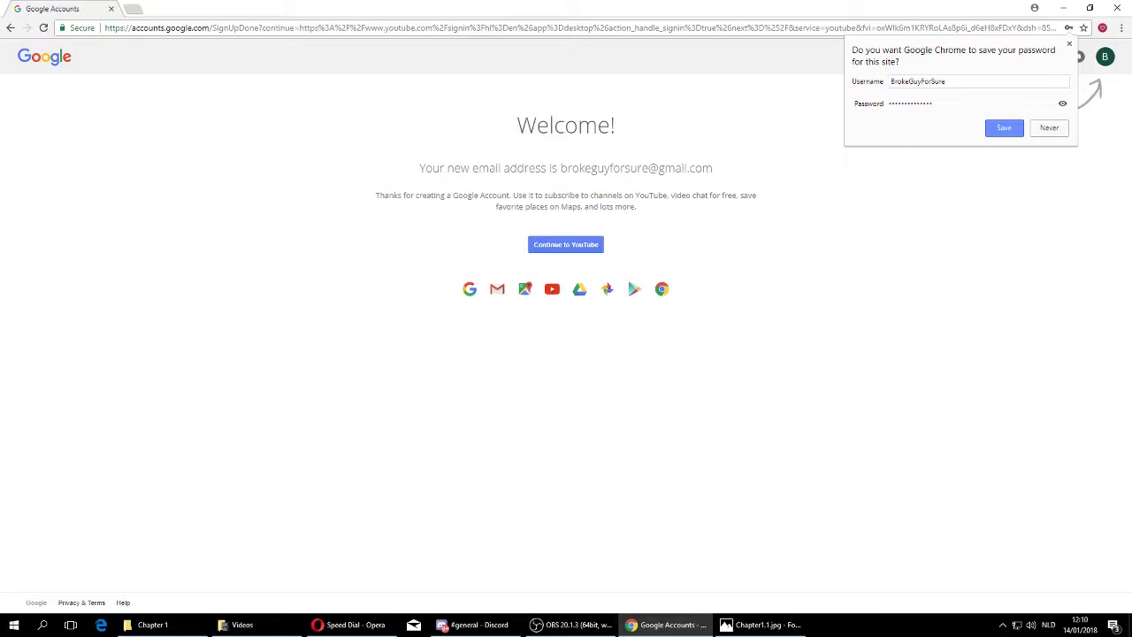
Dismiss Chrome's save-password offer and continue on to YouTube.
{"action": "key", "text": "Escape"}
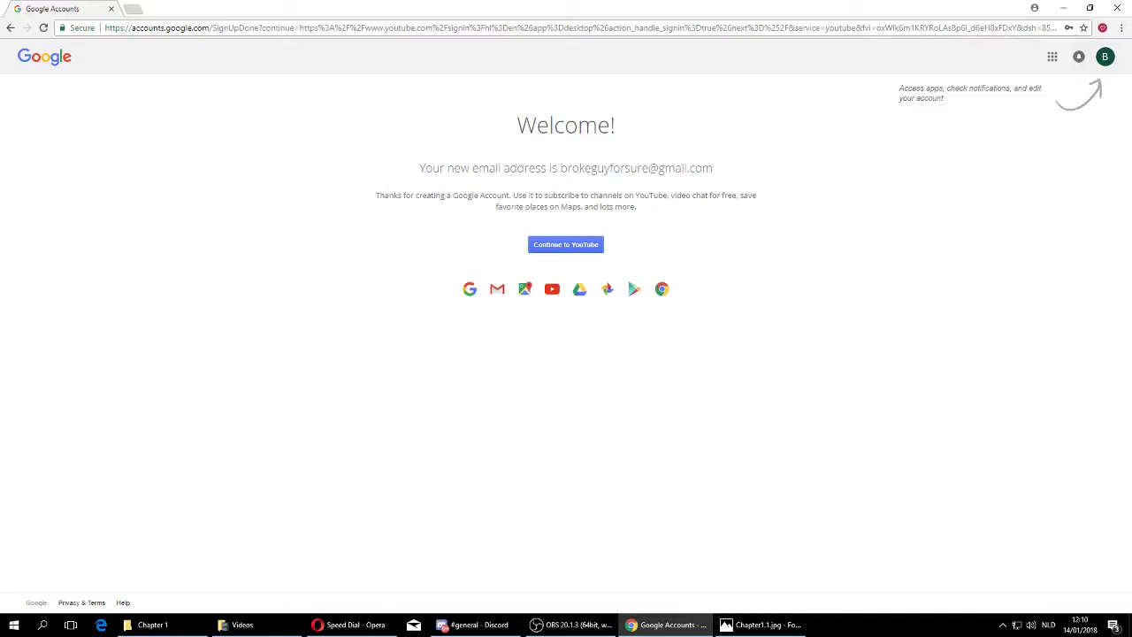
{"action": "key", "text": "Return"}
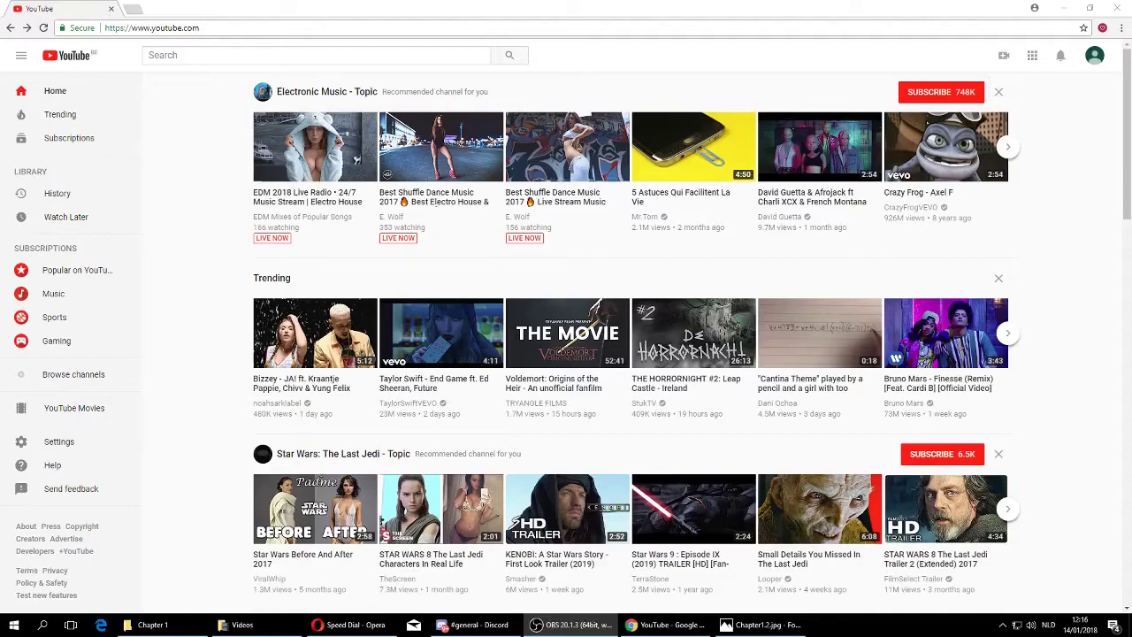
Go to Creator Studio's Video Manager and start creating a channel.
{"action": "left_click", "coordinate": [1096, 56]}
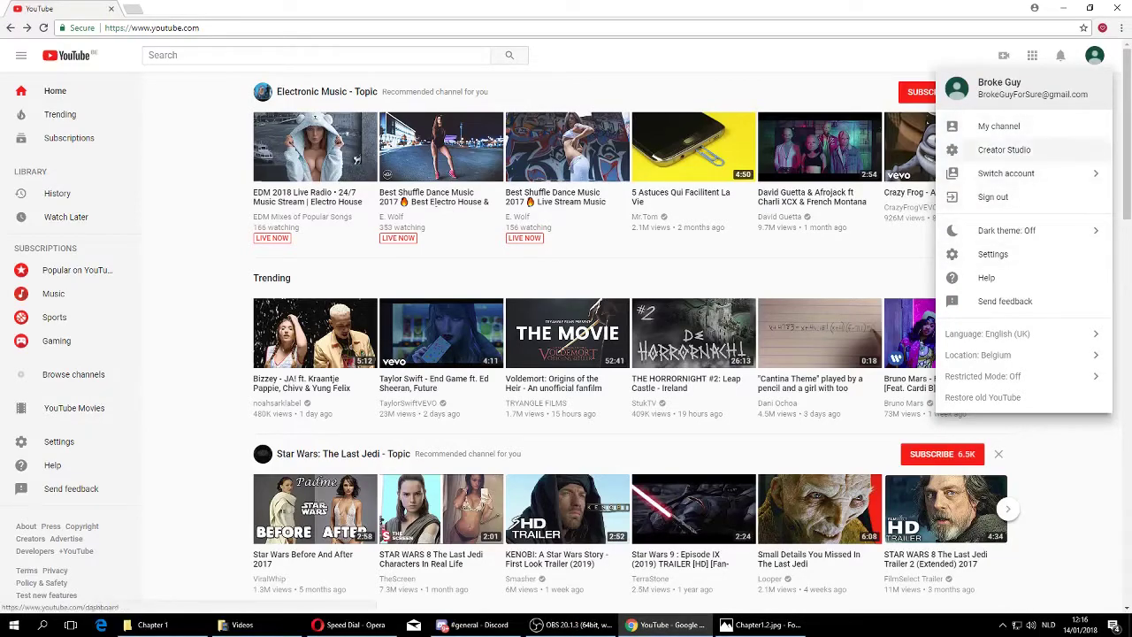
{"action": "left_click", "coordinate": [1004, 150]}
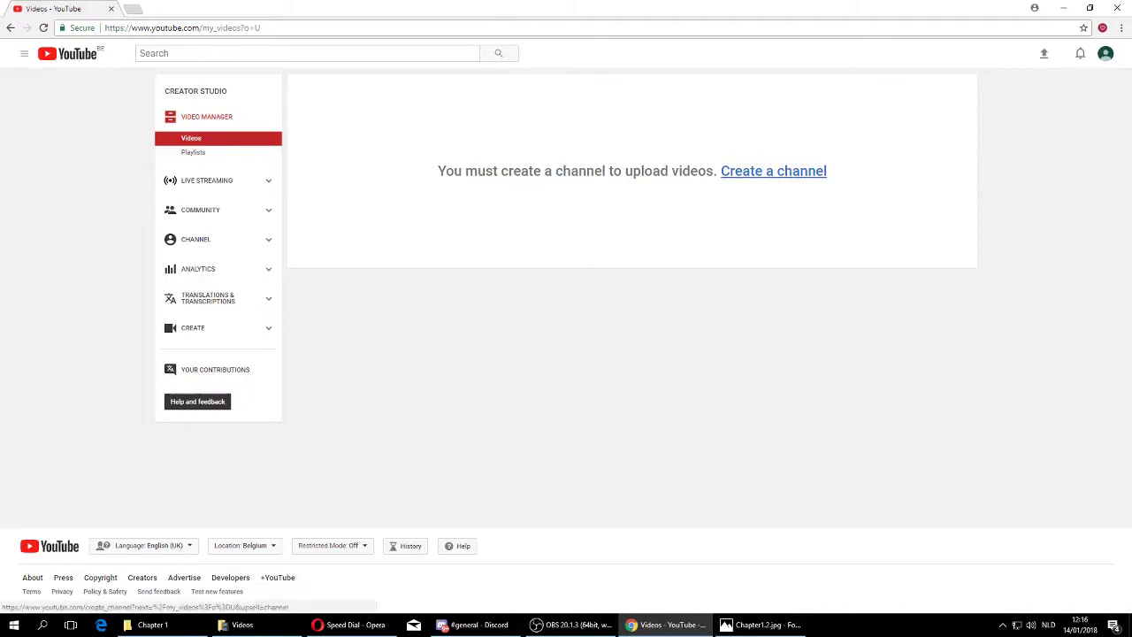
{"action": "left_click", "coordinate": [774, 171]}
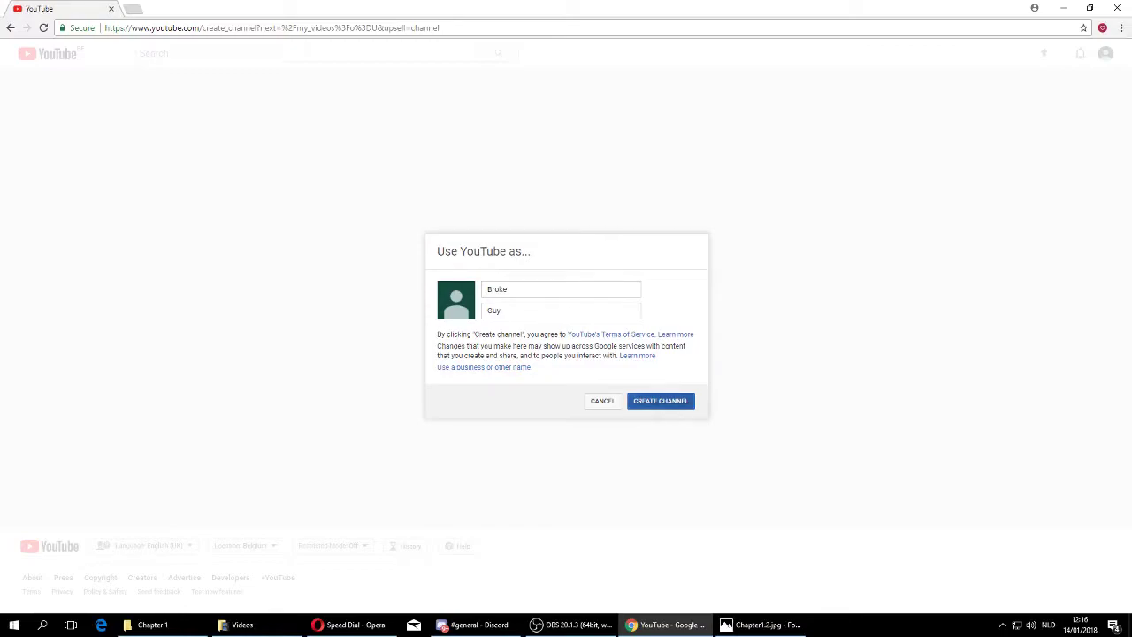
Confirm creating the channel under the account name Broke Guy.
{"action": "left_click", "coordinate": [660, 401]}
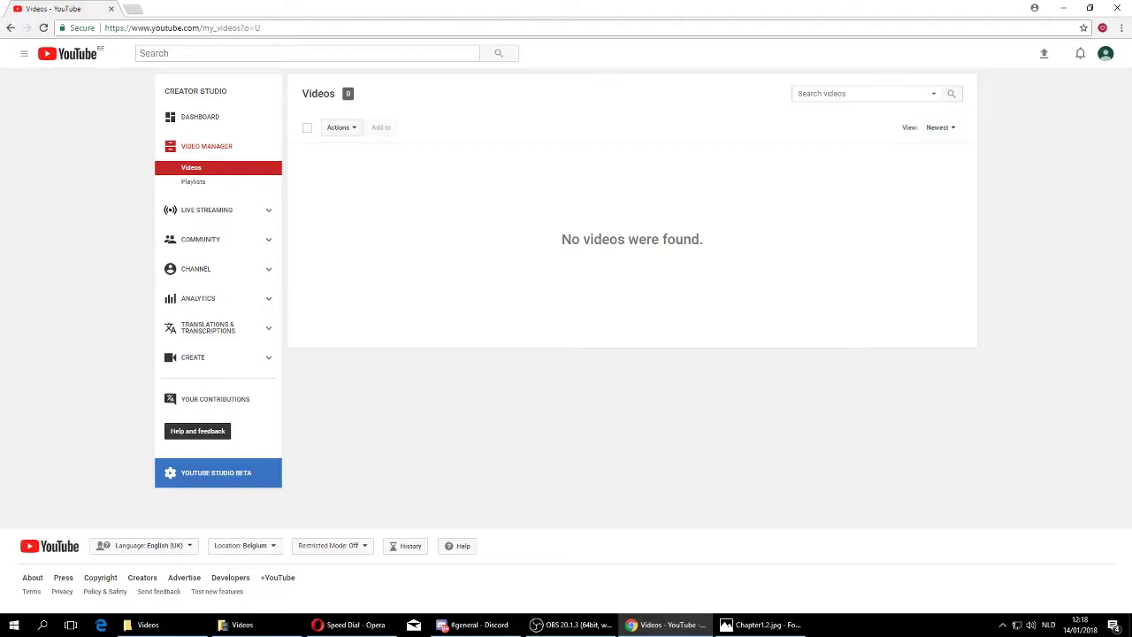
From YouTube account settings, start creating a new channel as a Brand Account.
{"action": "left_click", "coordinate": [1106, 53]}
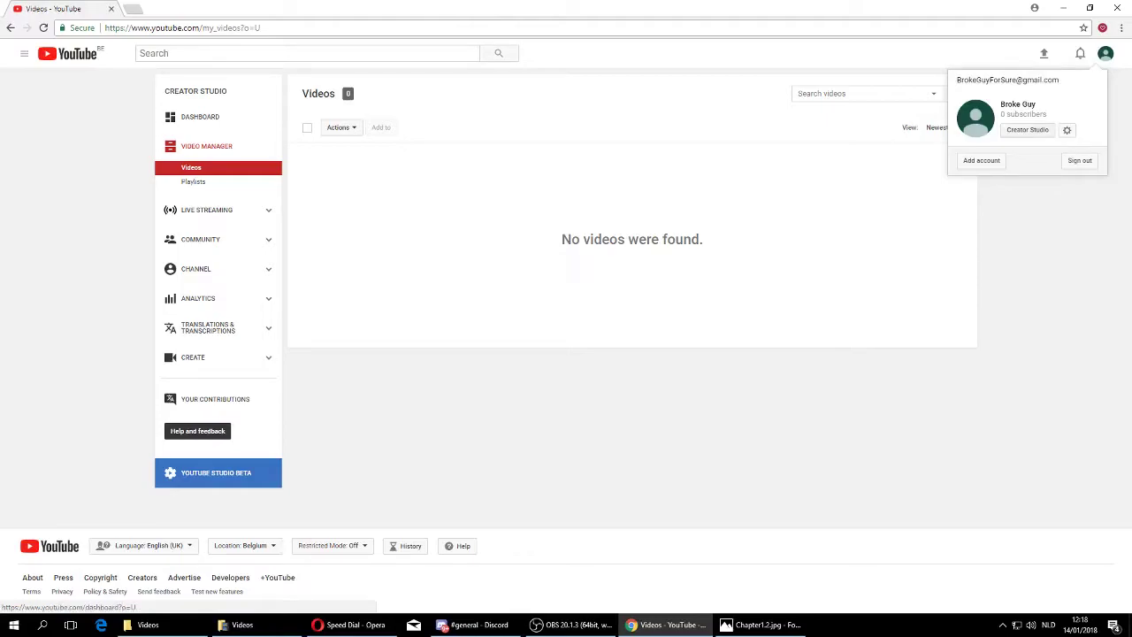
{"action": "left_click", "coordinate": [1067, 130]}
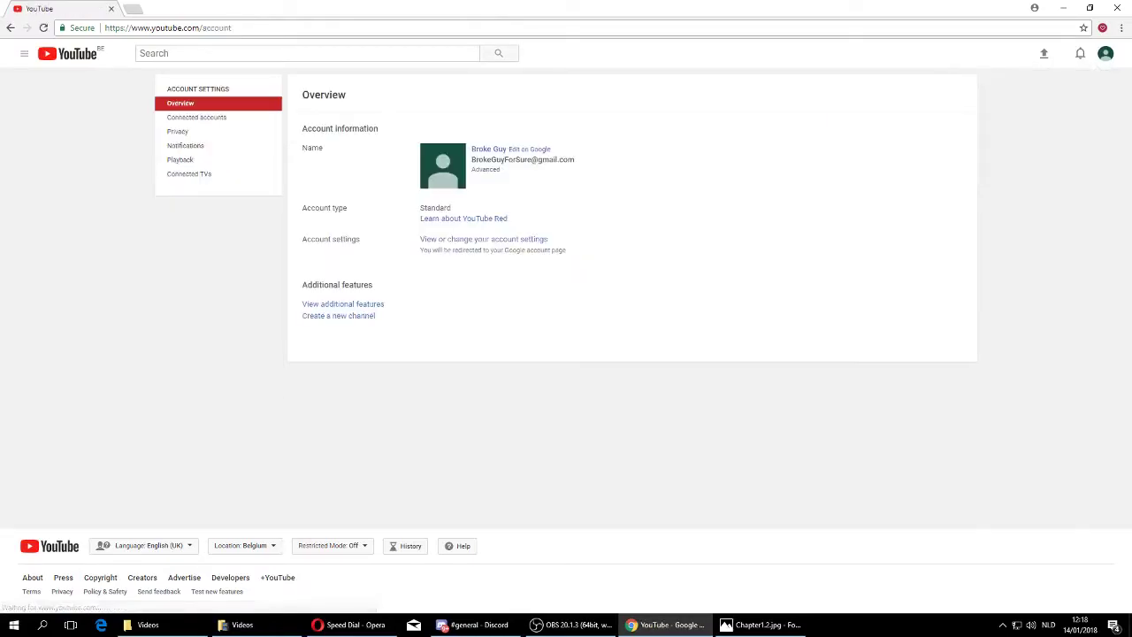
{"action": "left_click", "coordinate": [1105, 53]}
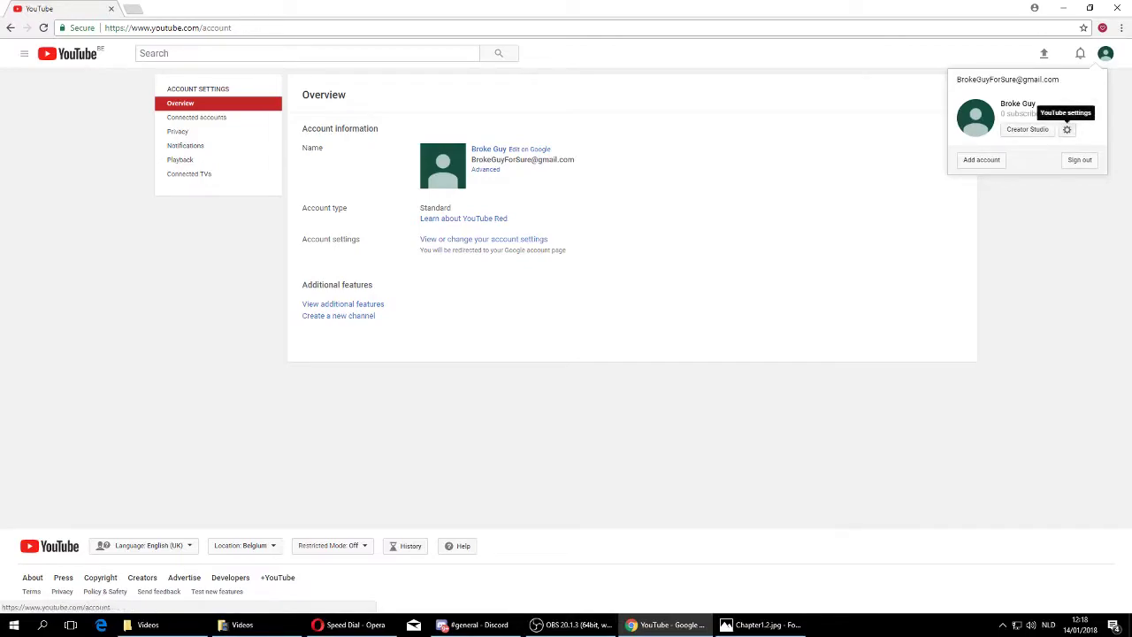
{"action": "key", "text": "Escape"}
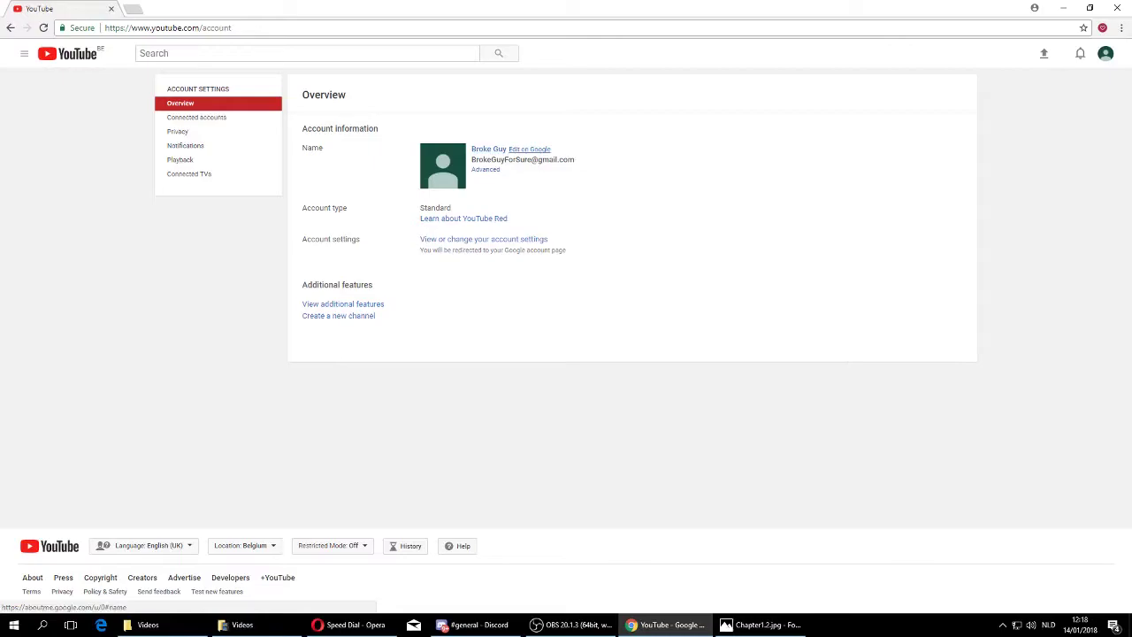
{"action": "left_click", "coordinate": [529, 150]}
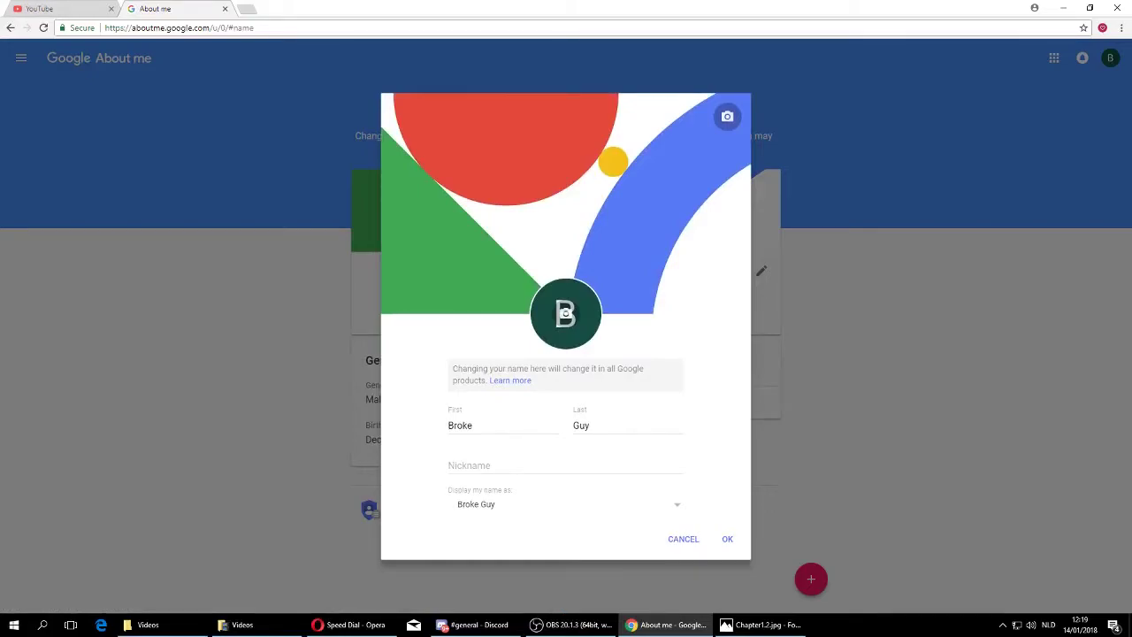
{"action": "key", "text": "ctrl+w"}
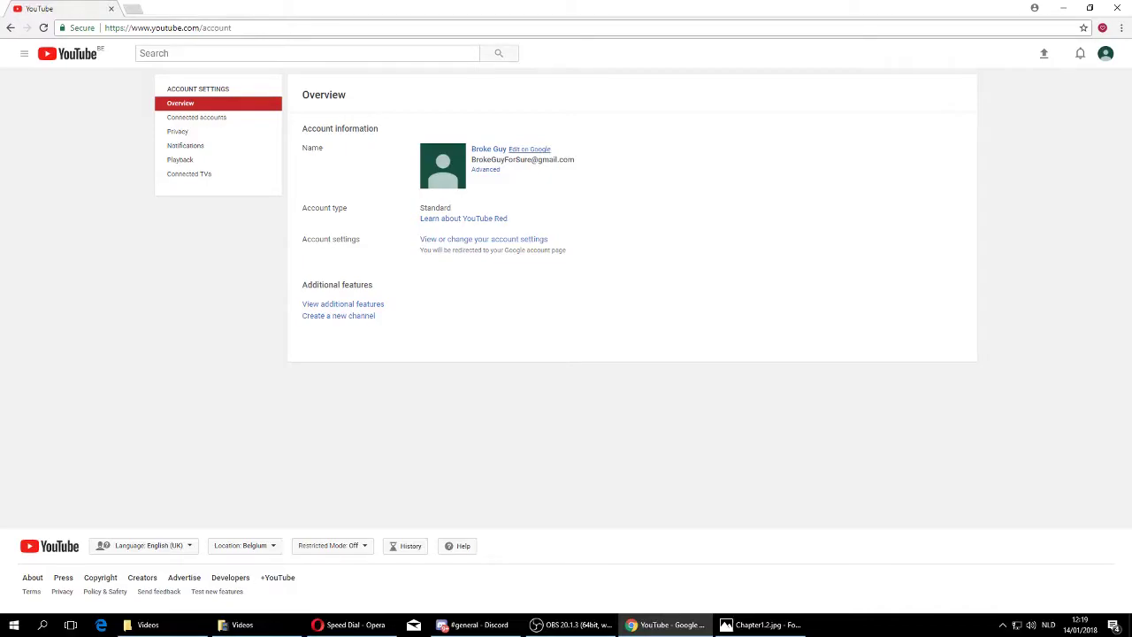
{"action": "left_click", "coordinate": [338, 316]}
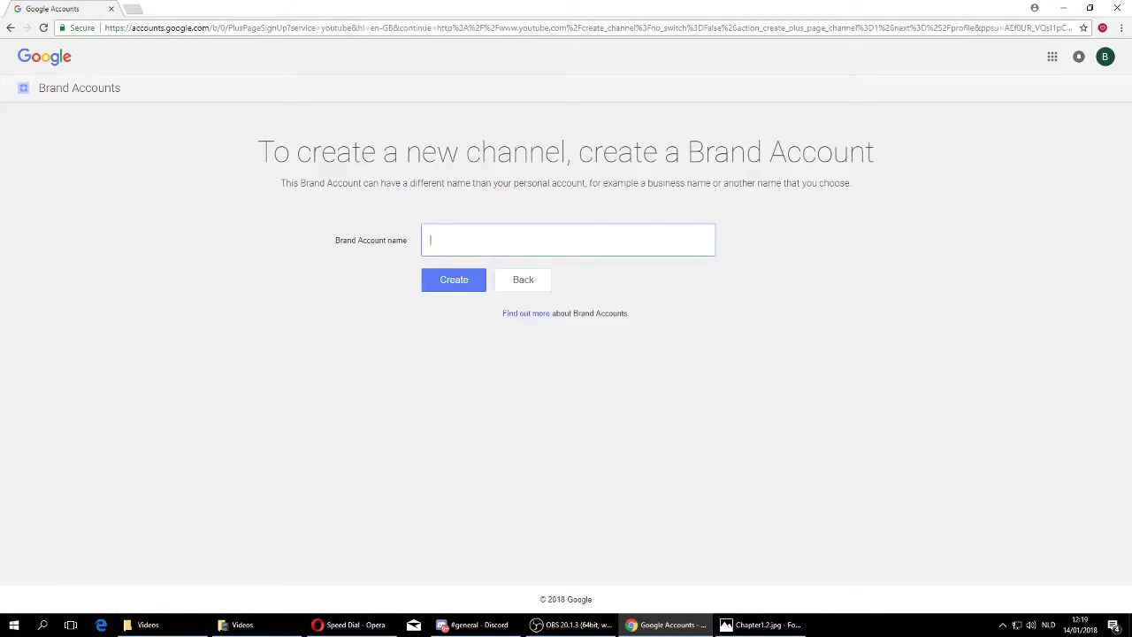
Name the Brand Account 'Gardening with no cash' and create it.
{"action": "type", "text": "Gardening w"}
{"action": "type", "text": "ith"}
{"action": "type", "text": " ne"}
{"action": "key", "text": "BackSpace"}
{"action": "type", "text": "o cash"}
{"action": "key", "text": "Return"}
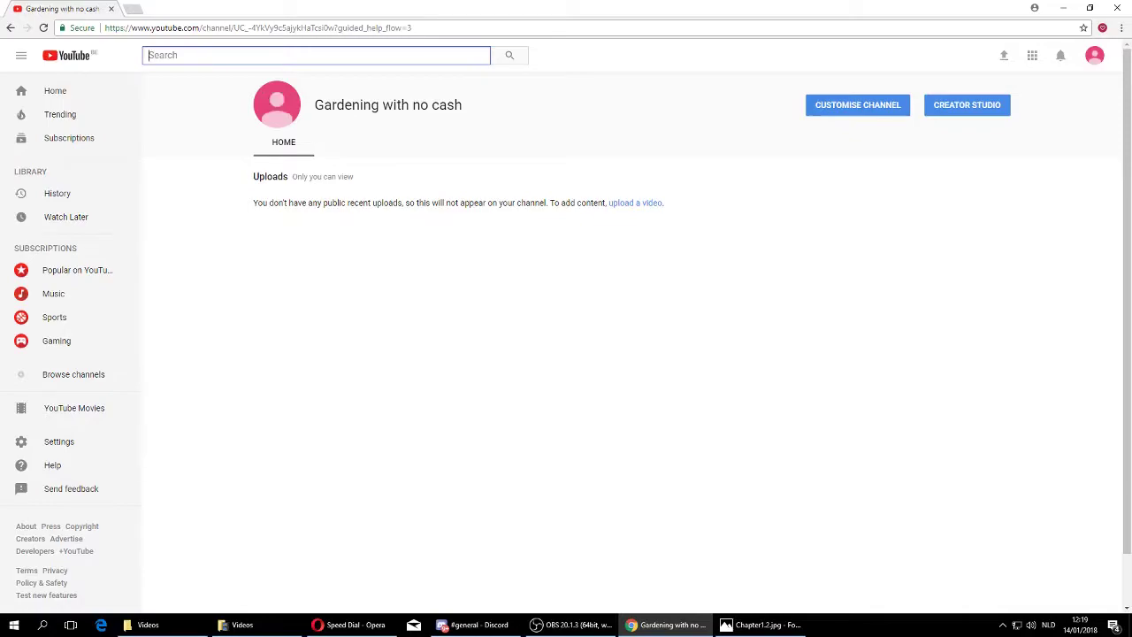
Switch back to the Broke Guy account and open its channel page.
{"action": "left_click", "coordinate": [1094, 55]}
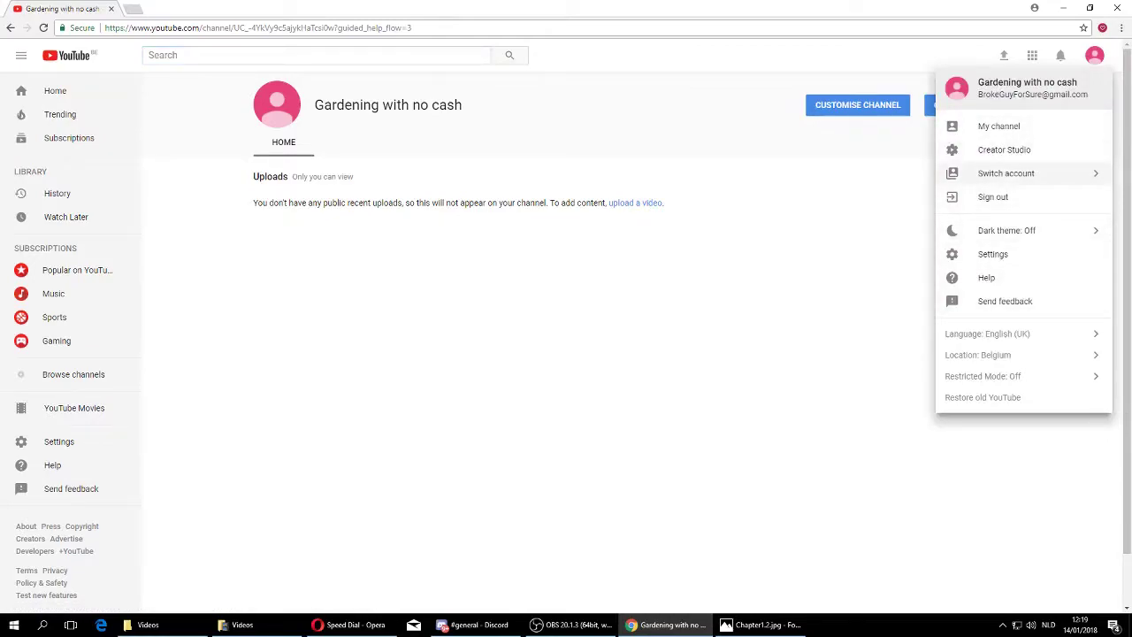
{"action": "left_click", "coordinate": [1094, 55]}
{"action": "left_click", "coordinate": [1094, 55]}
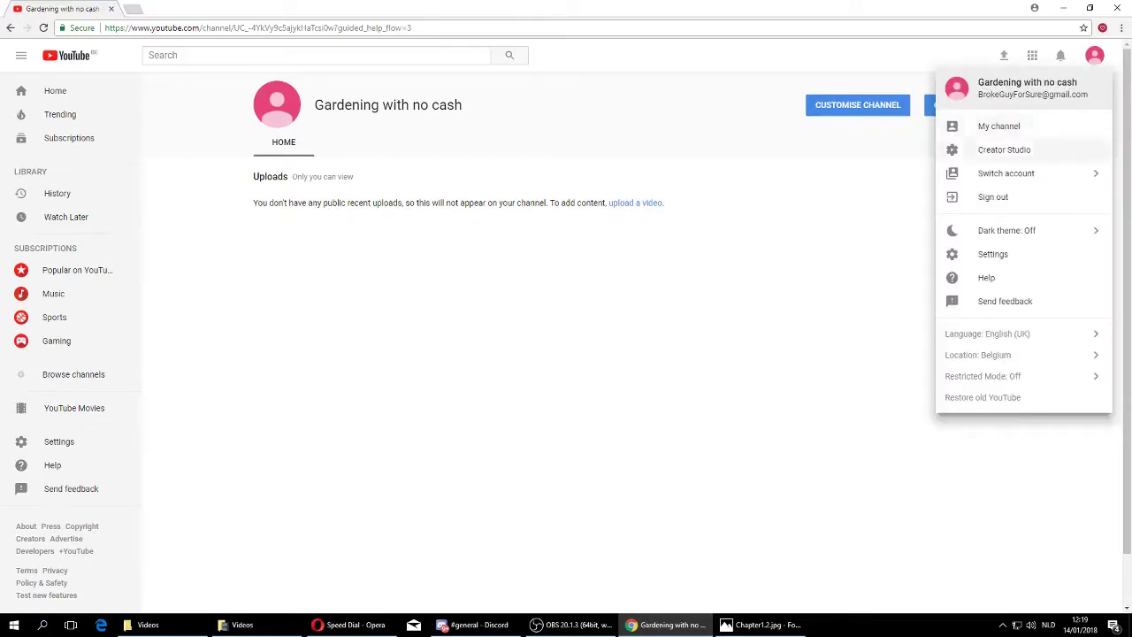
{"action": "left_click", "coordinate": [1006, 173]}
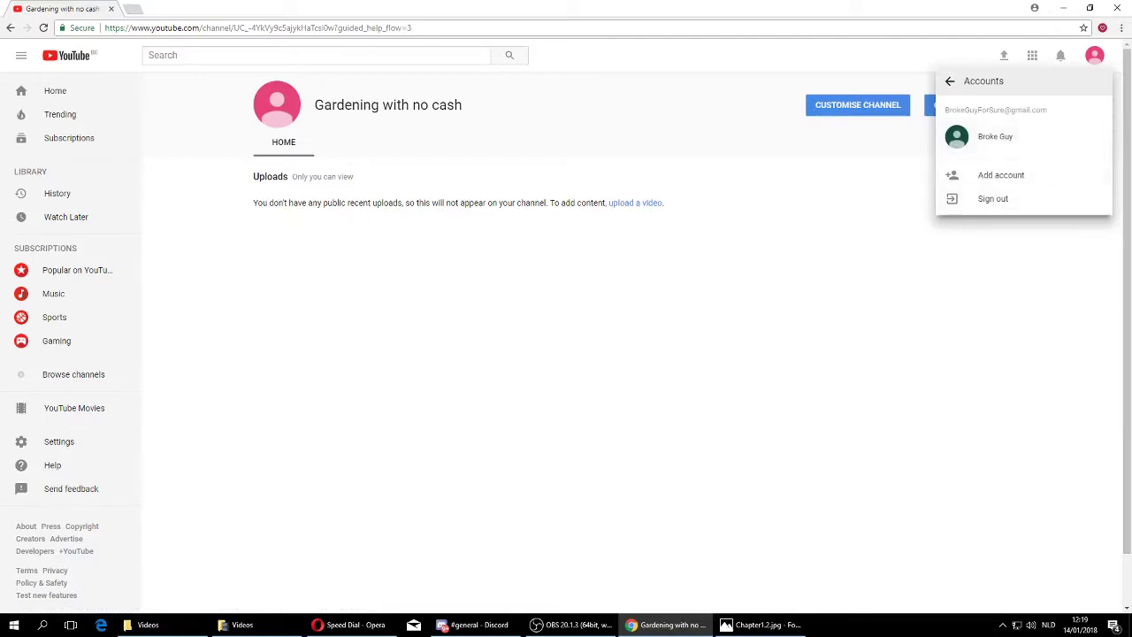
{"action": "left_click", "coordinate": [995, 136]}
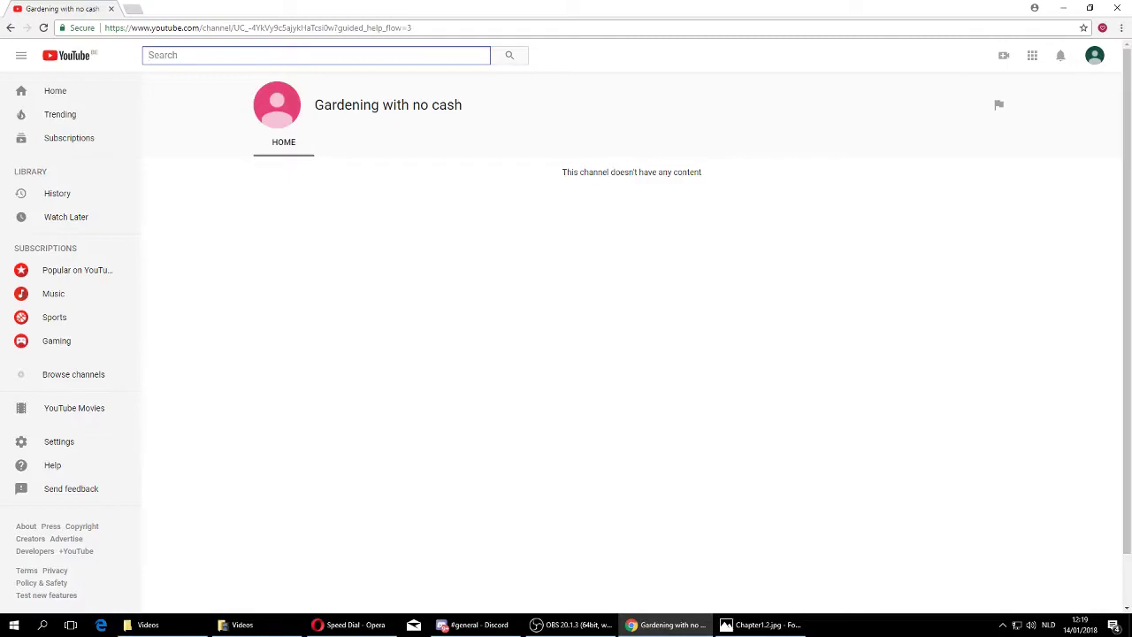
{"action": "left_click", "coordinate": [1095, 55]}
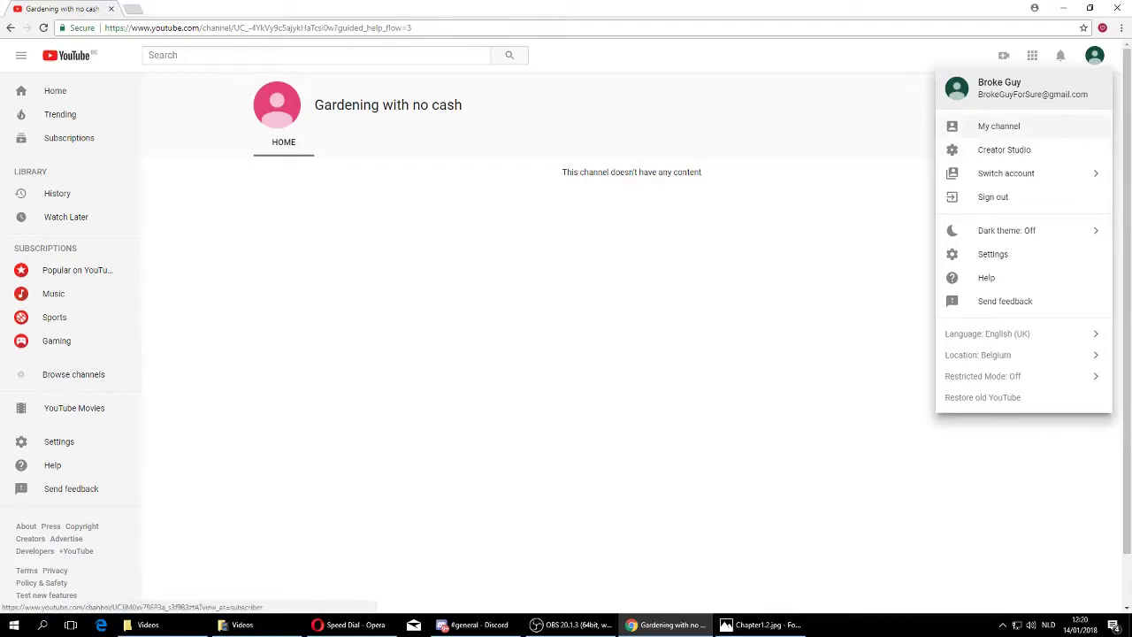
{"action": "left_click", "coordinate": [998, 126]}
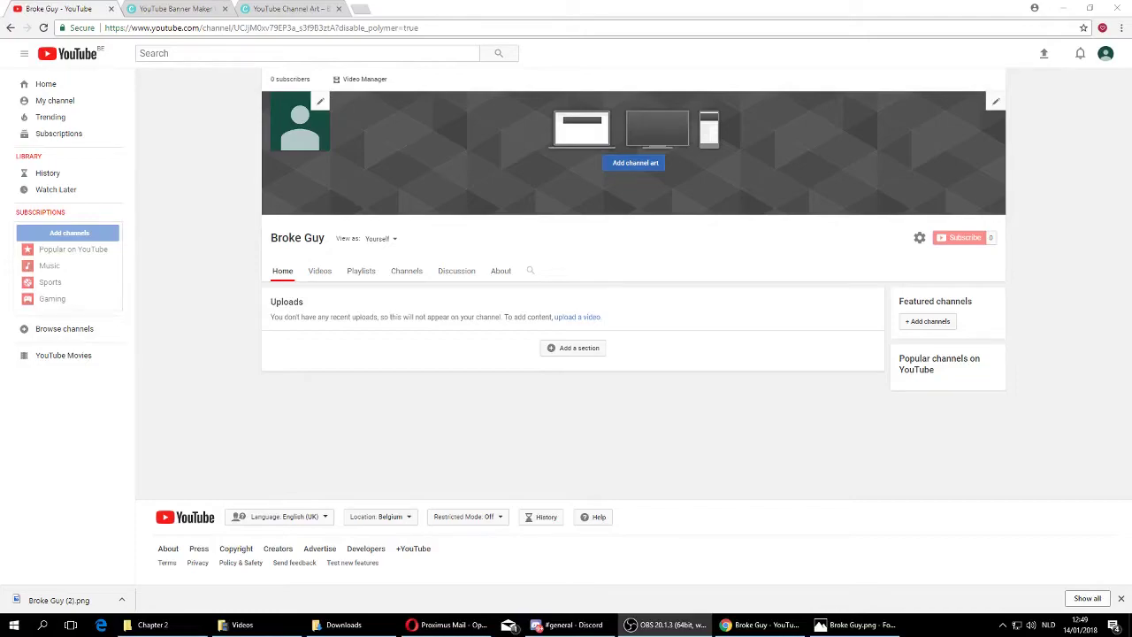
Upload Broke Guy.png from the computer and apply it as the channel banner art.
{"action": "left_click", "coordinate": [635, 163]}
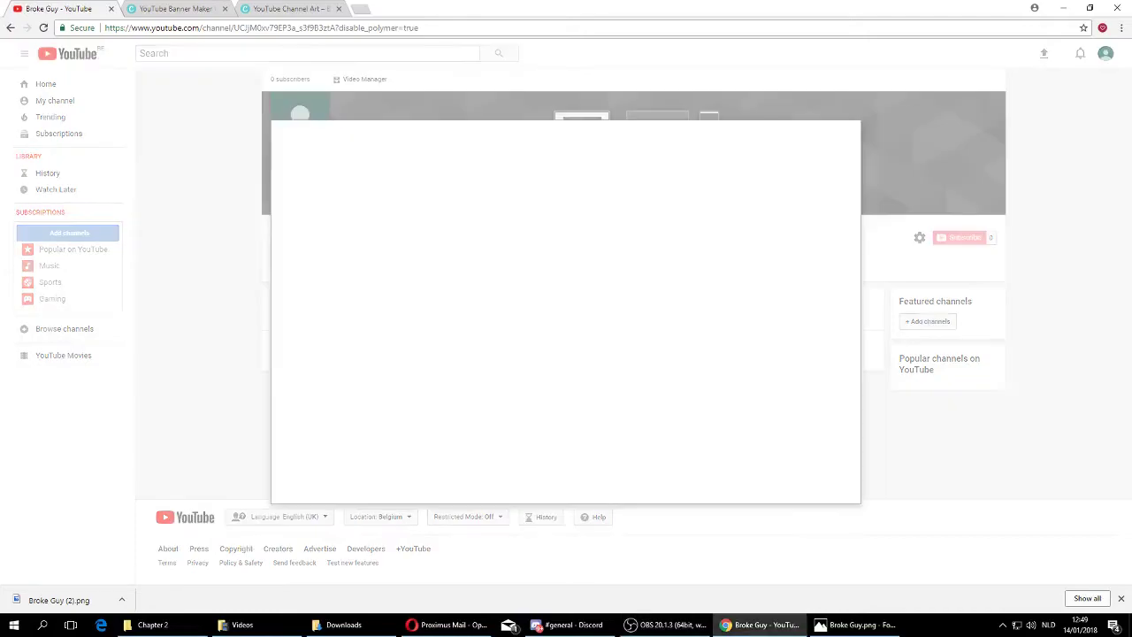
{"action": "left_click", "coordinate": [566, 342]}
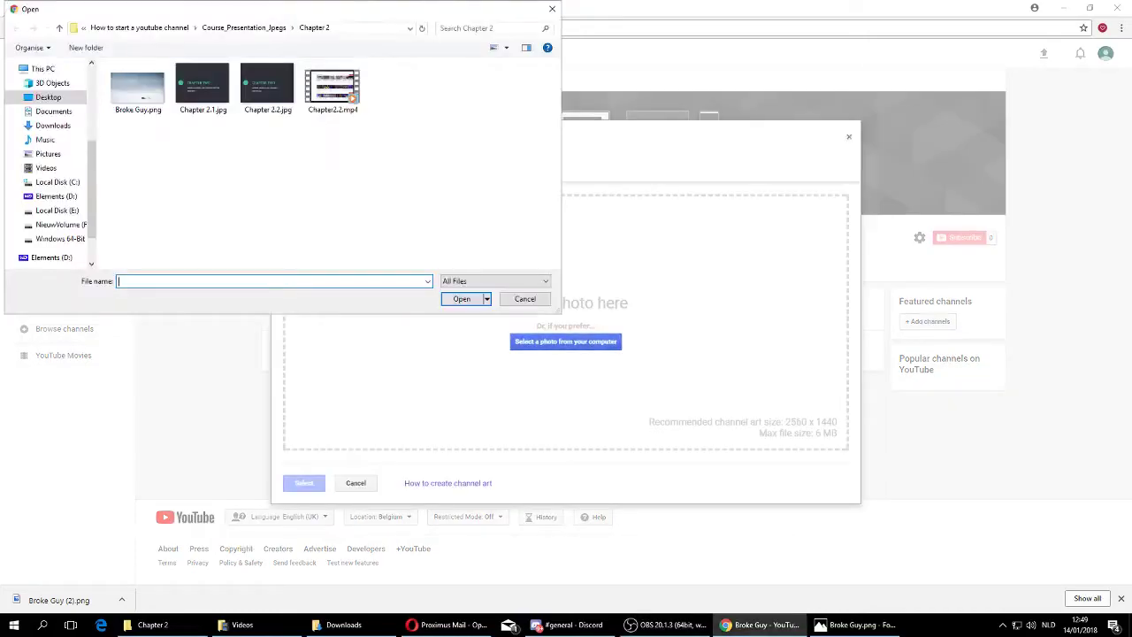
{"action": "left_click", "coordinate": [137, 89]}
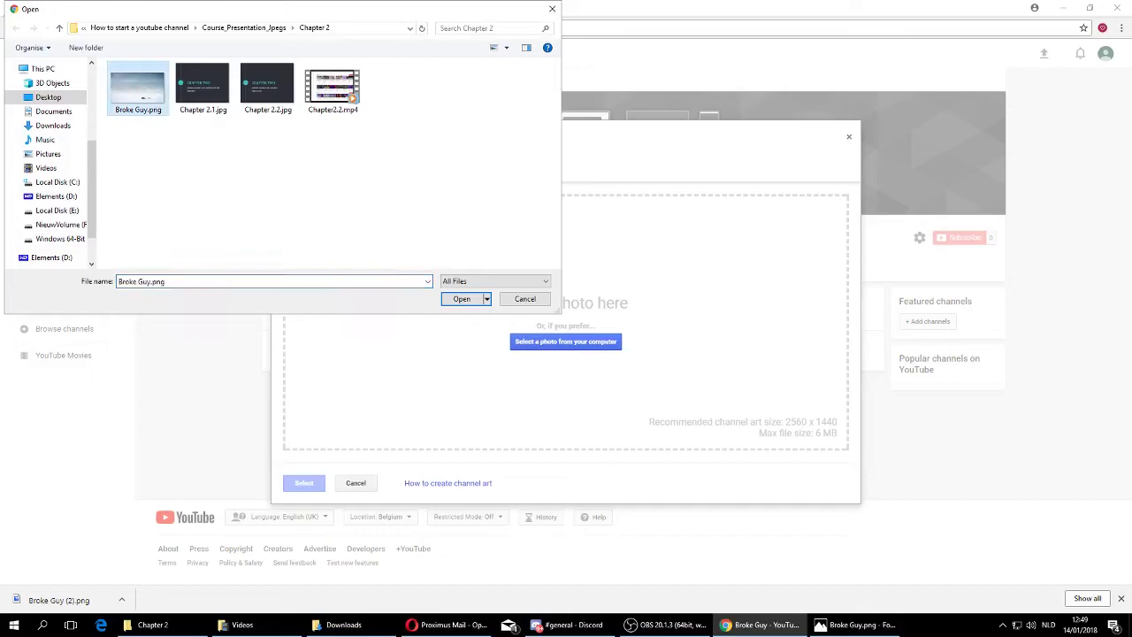
{"action": "left_click", "coordinate": [462, 299]}
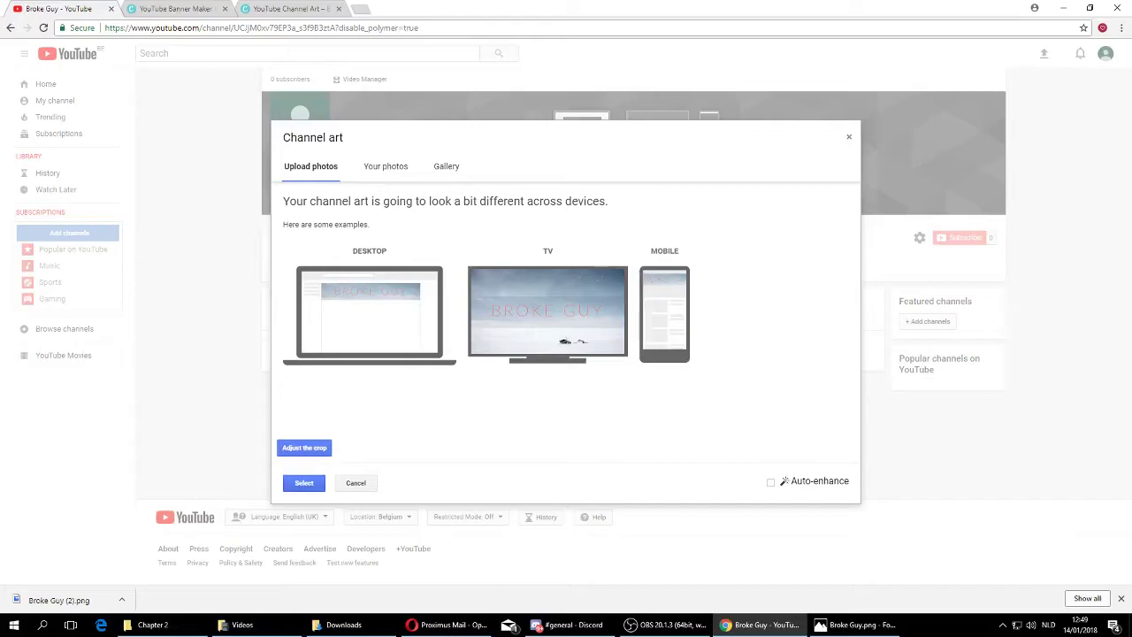
{"action": "left_click", "coordinate": [304, 483]}
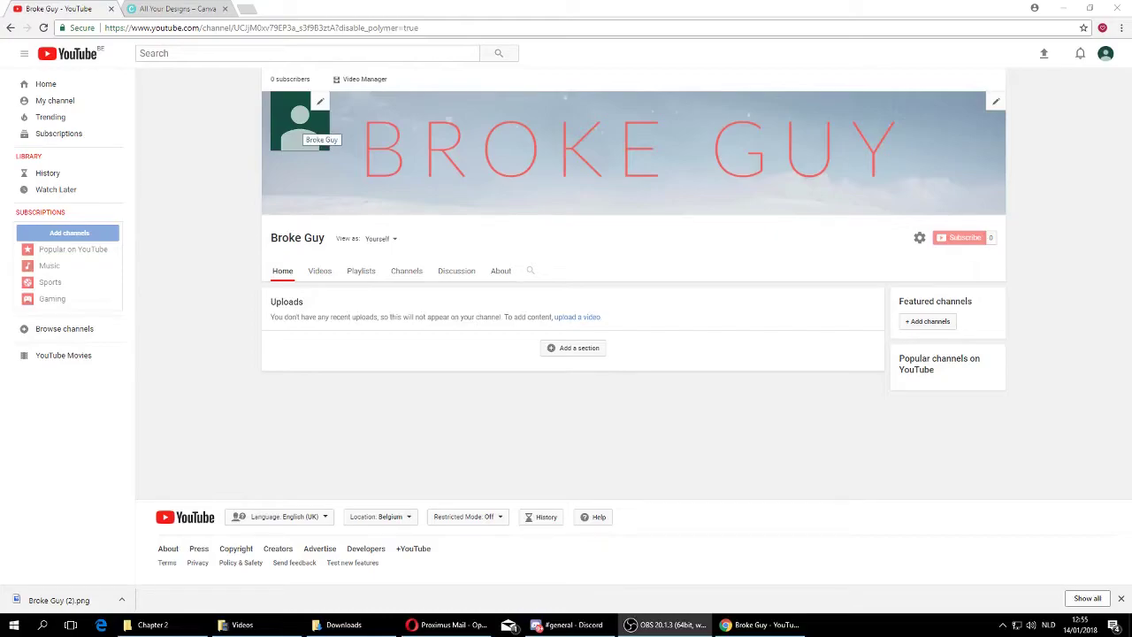
Replace the Broke Guy profile photo with Untitled design.png, a blue camper van.
{"action": "left_click", "coordinate": [320, 100]}
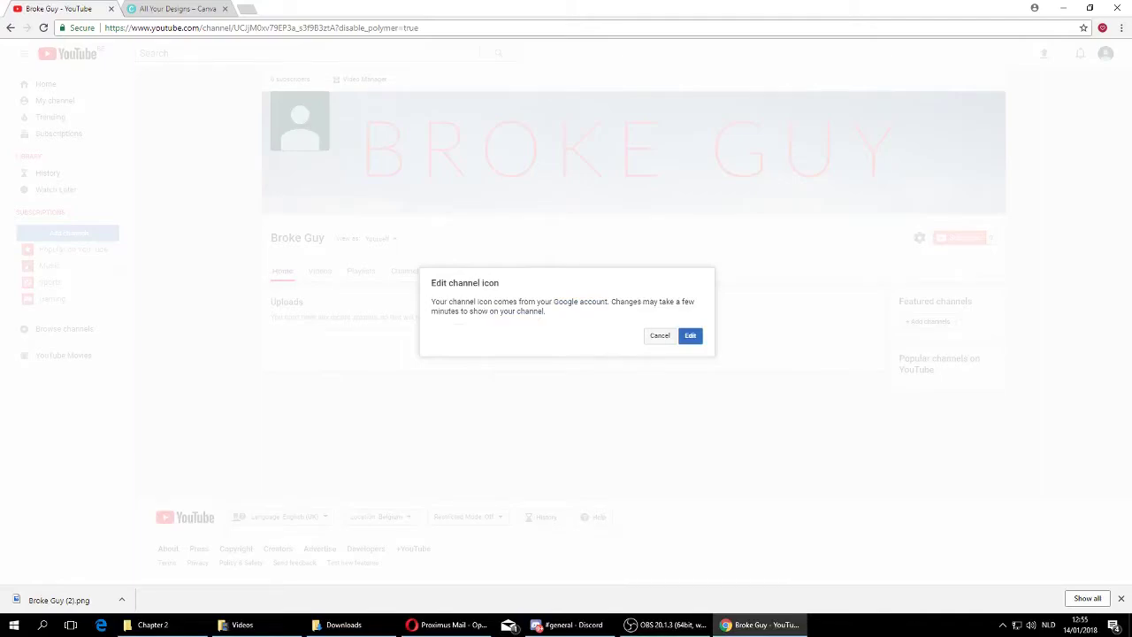
{"action": "left_click", "coordinate": [690, 336]}
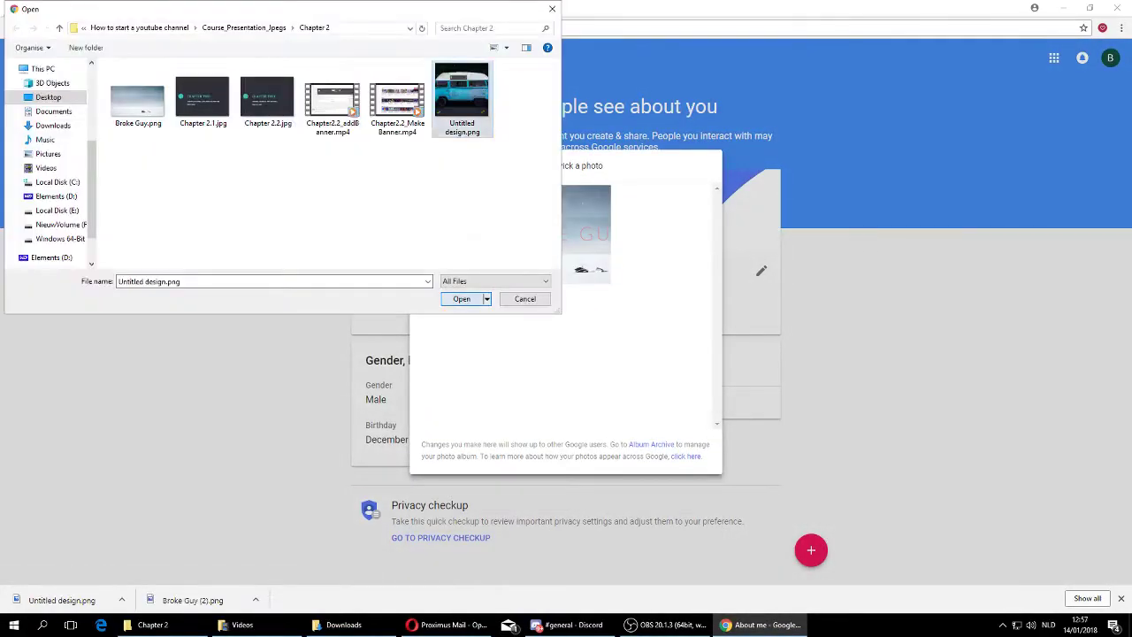
{"action": "key", "text": "Return"}
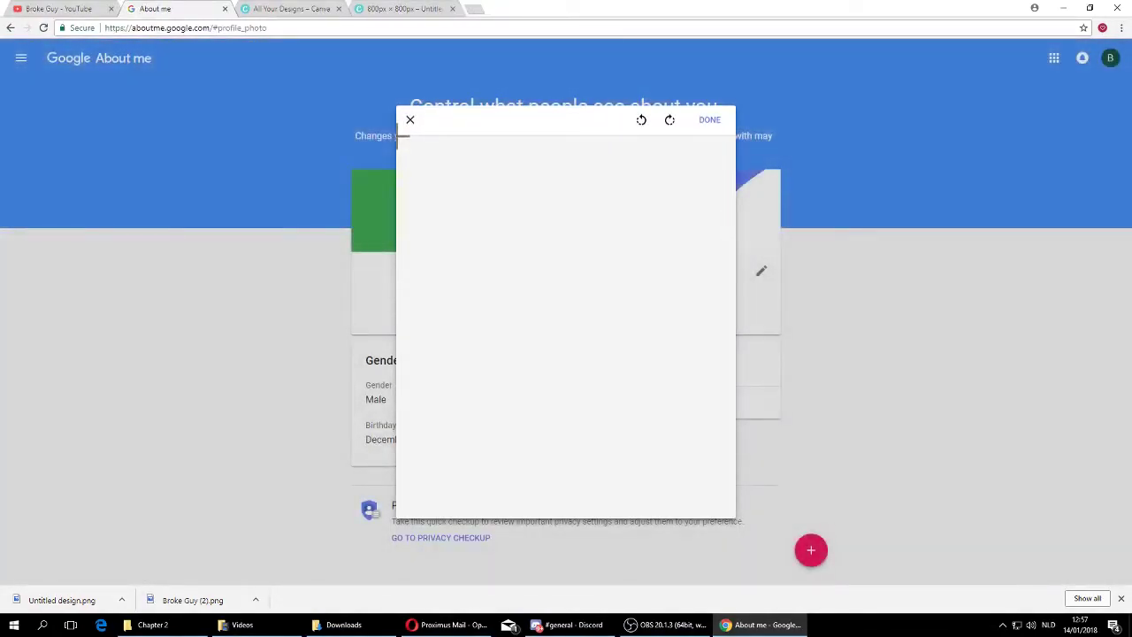
{"action": "left_click", "coordinate": [710, 119]}
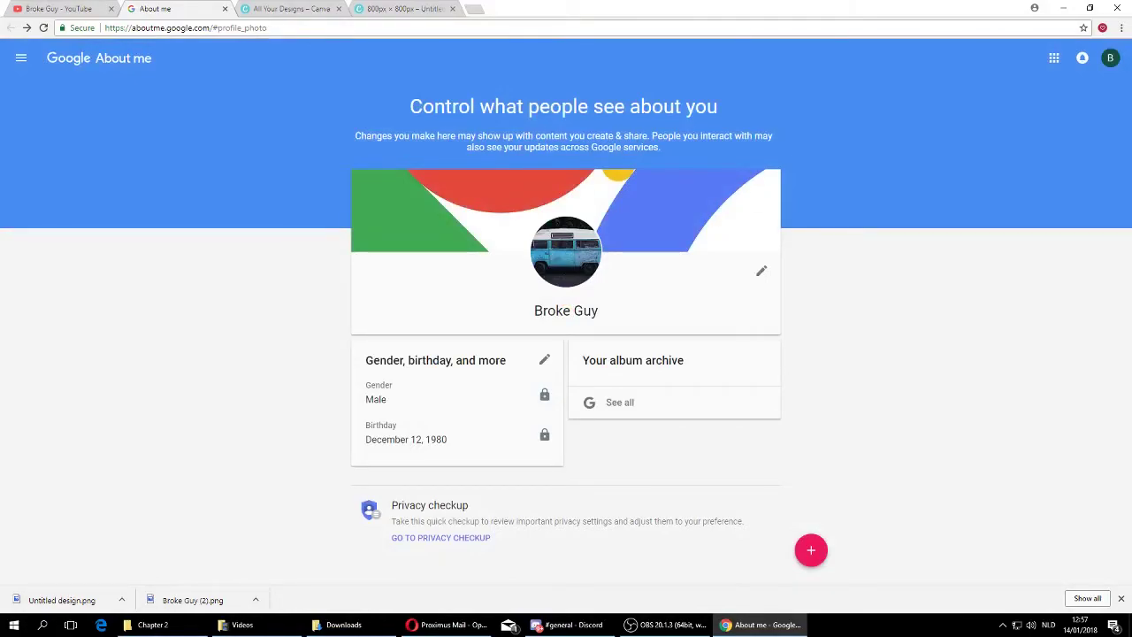
Close Google About me and reload the Broke Guy channel page to show its updated About details.
{"action": "left_click", "coordinate": [225, 8]}
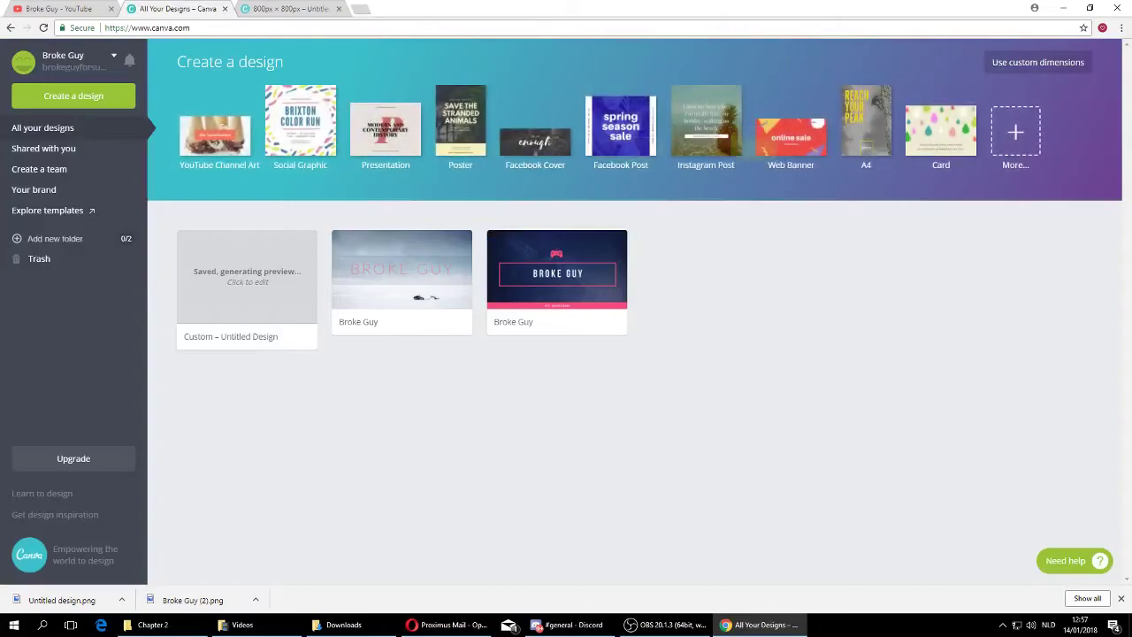
{"action": "left_click", "coordinate": [58, 8]}
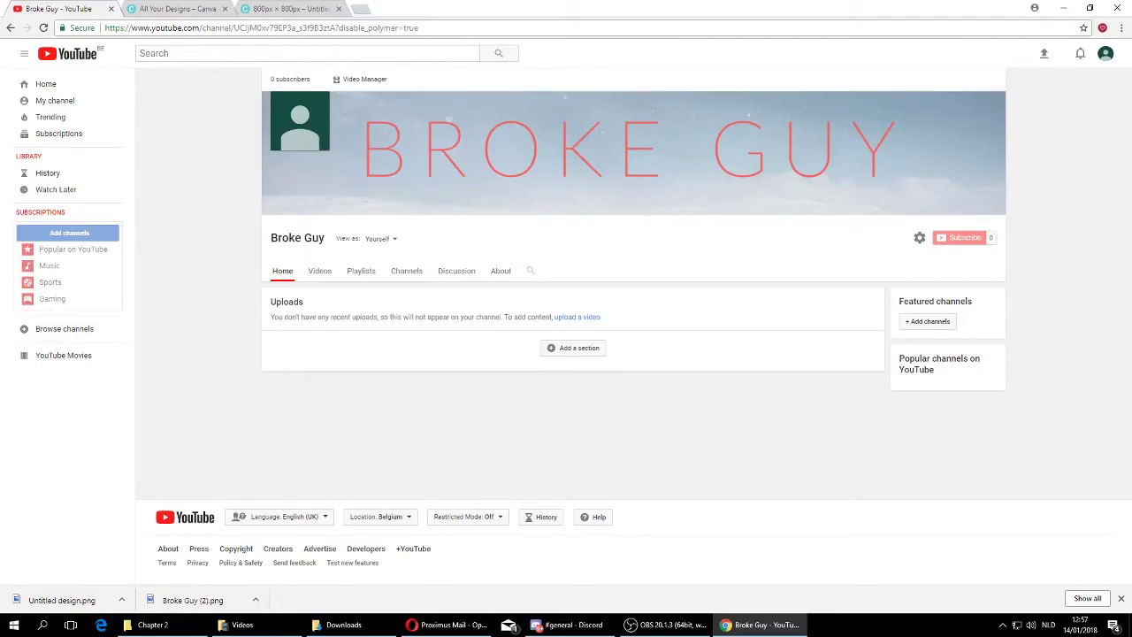
{"action": "mouse_move", "coordinate": [307, 134]}
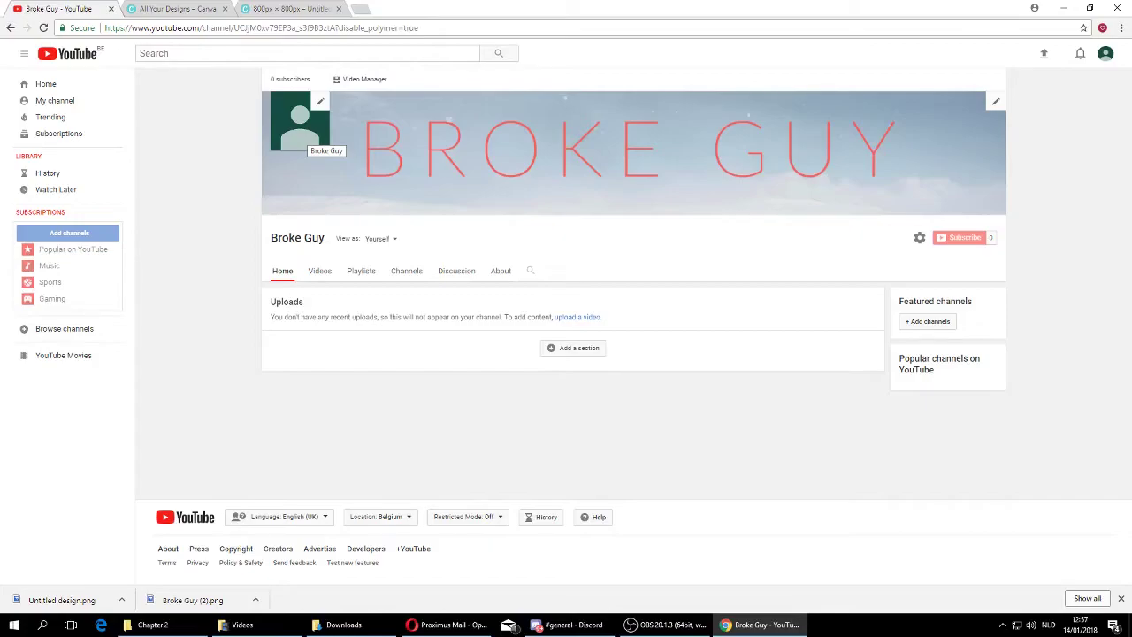
{"action": "left_click", "coordinate": [43, 28]}
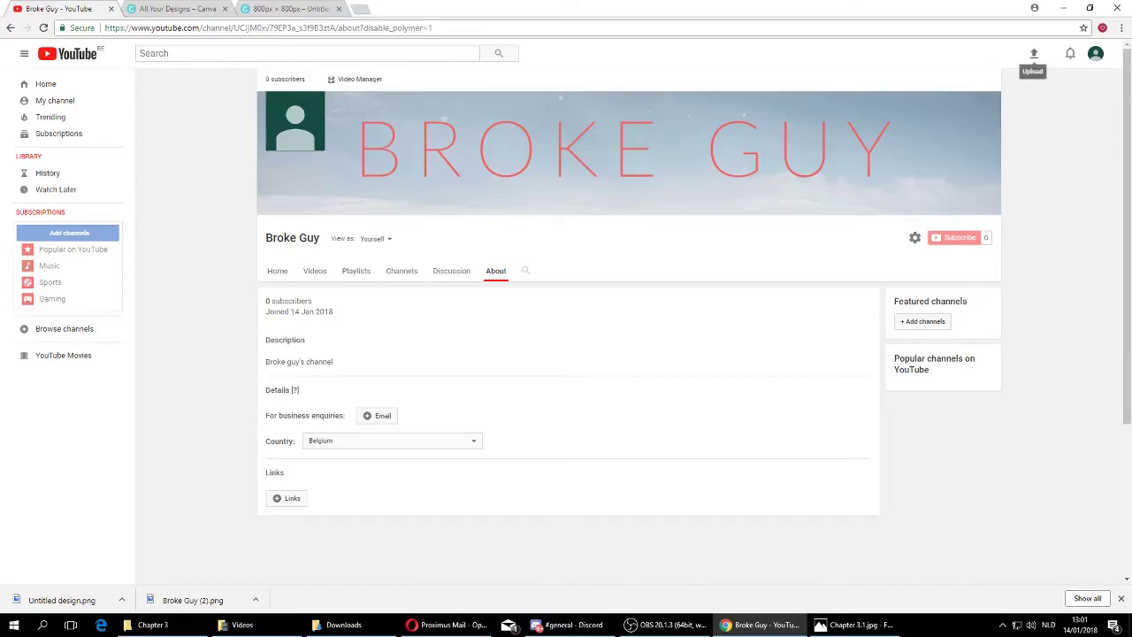
Upload Chapter2.3_addingProfilePicture.mp4 from the computer as a new video.
{"action": "left_click", "coordinate": [1033, 55]}
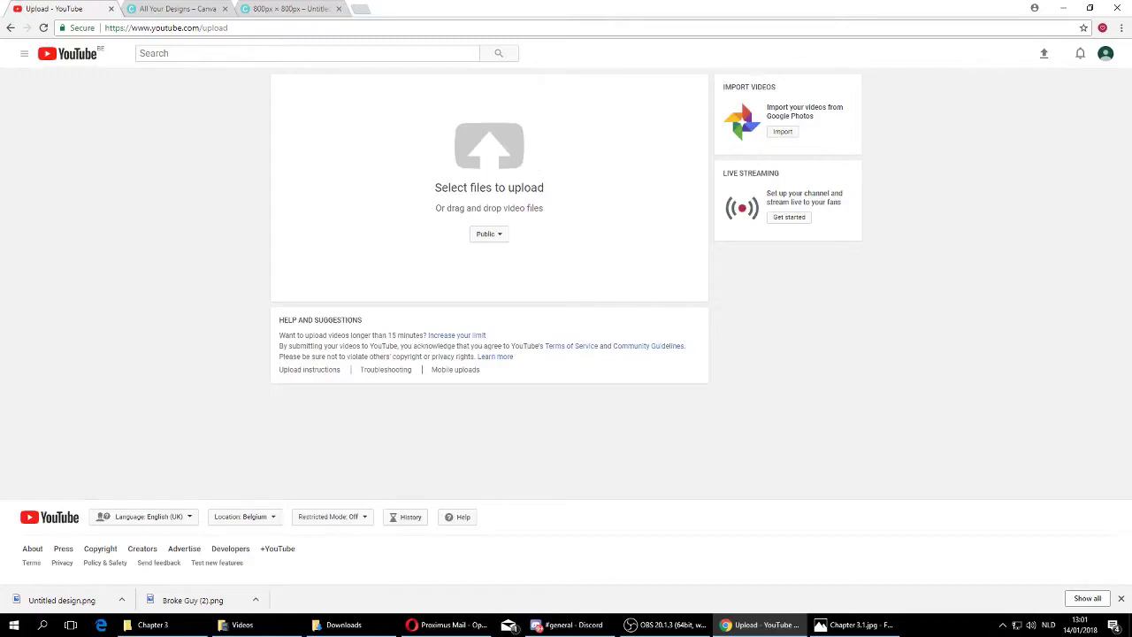
{"action": "left_click", "coordinate": [509, 151]}
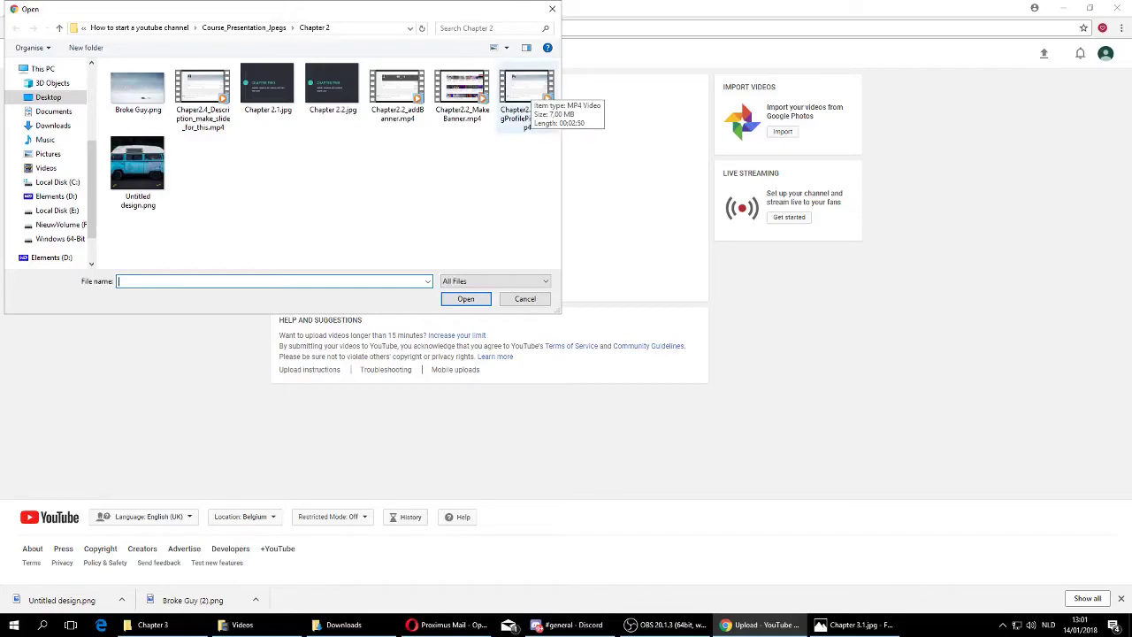
{"action": "left_click", "coordinate": [527, 93]}
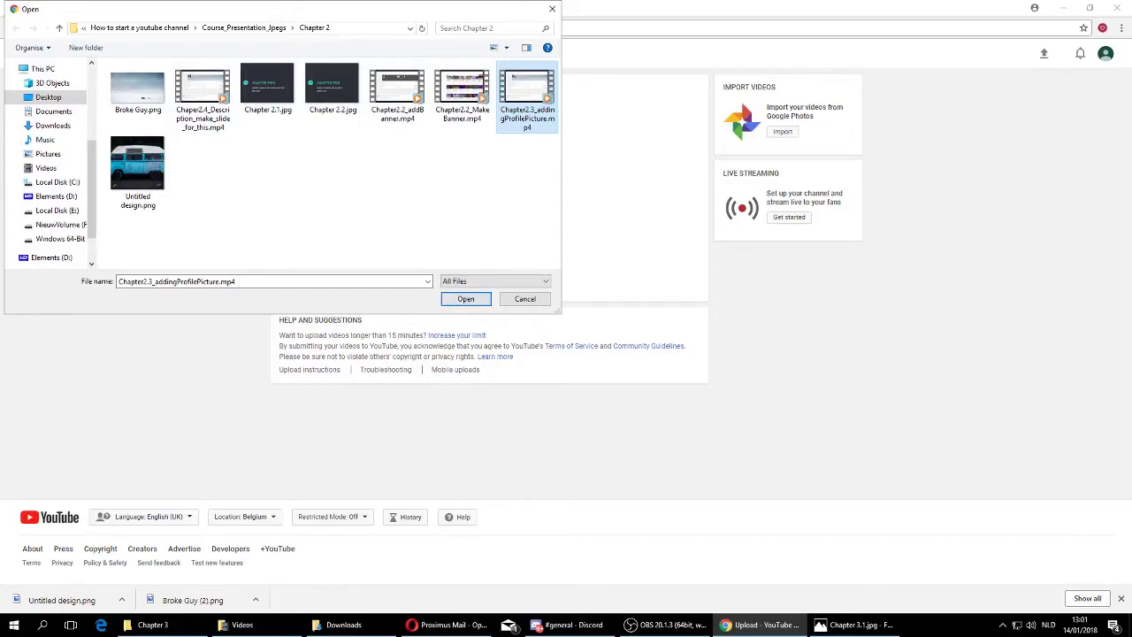
{"action": "key", "text": "Return"}
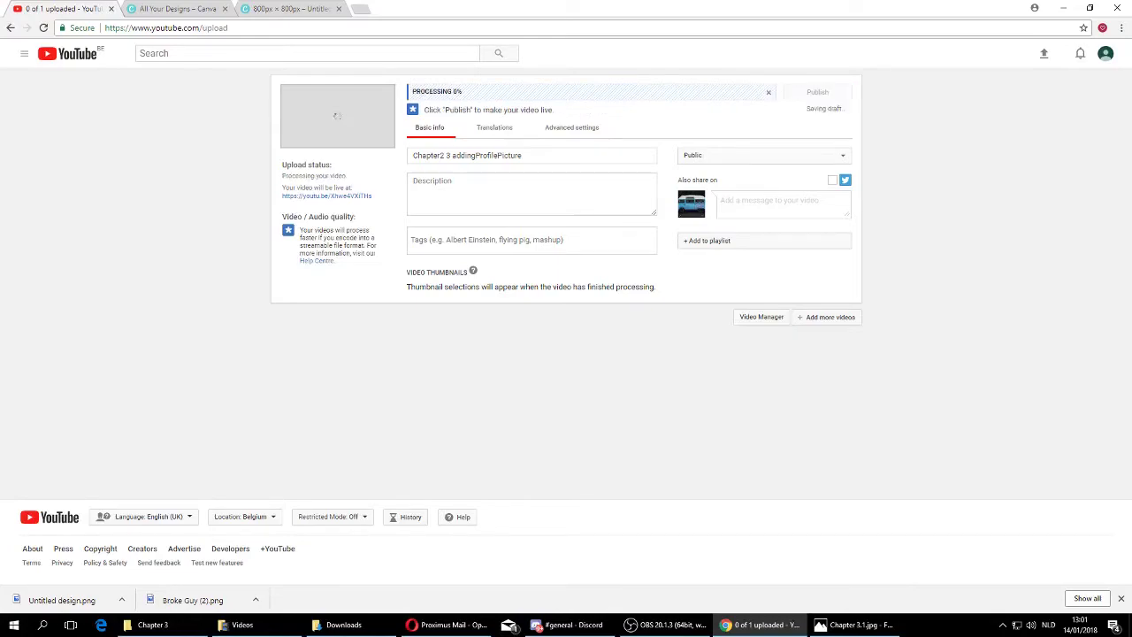
Title the video 'Video about stuff on youtube' and describe it 'This is a video not ready yet for youtube'.
{"action": "key", "text": "ctrl+a"}
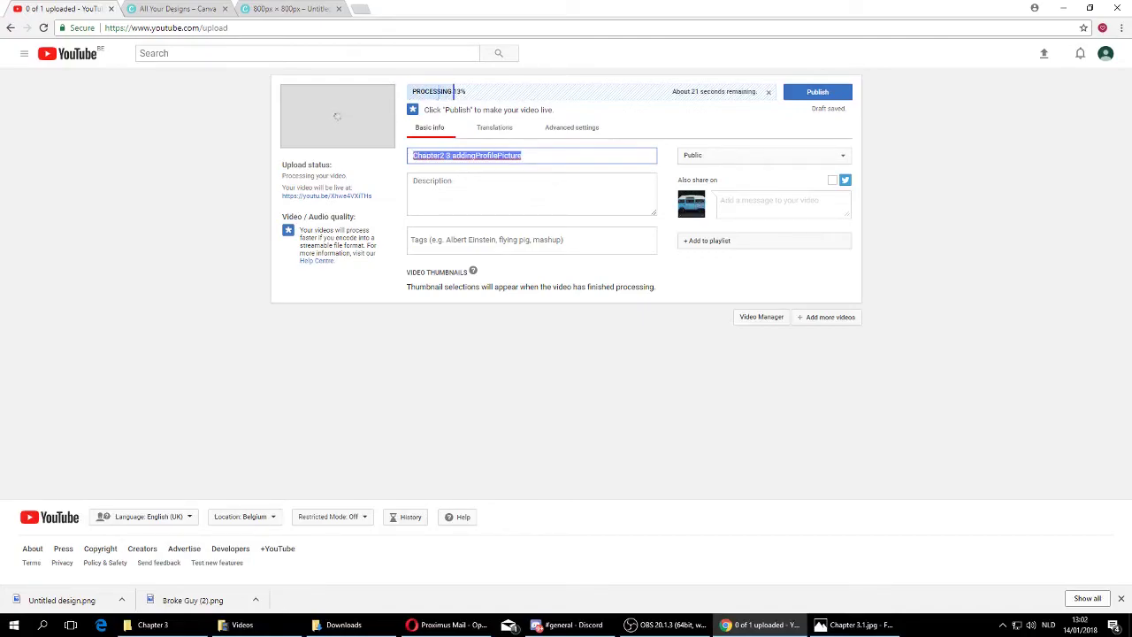
{"action": "type", "text": "Video ab"}
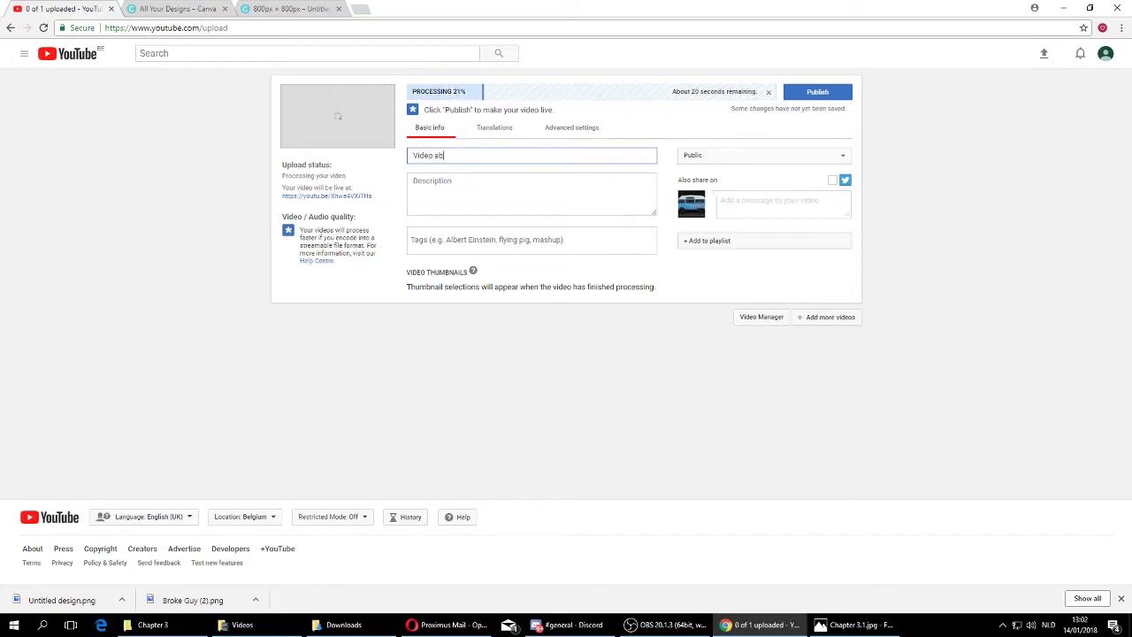
{"action": "type", "text": "out stuff on youtube"}
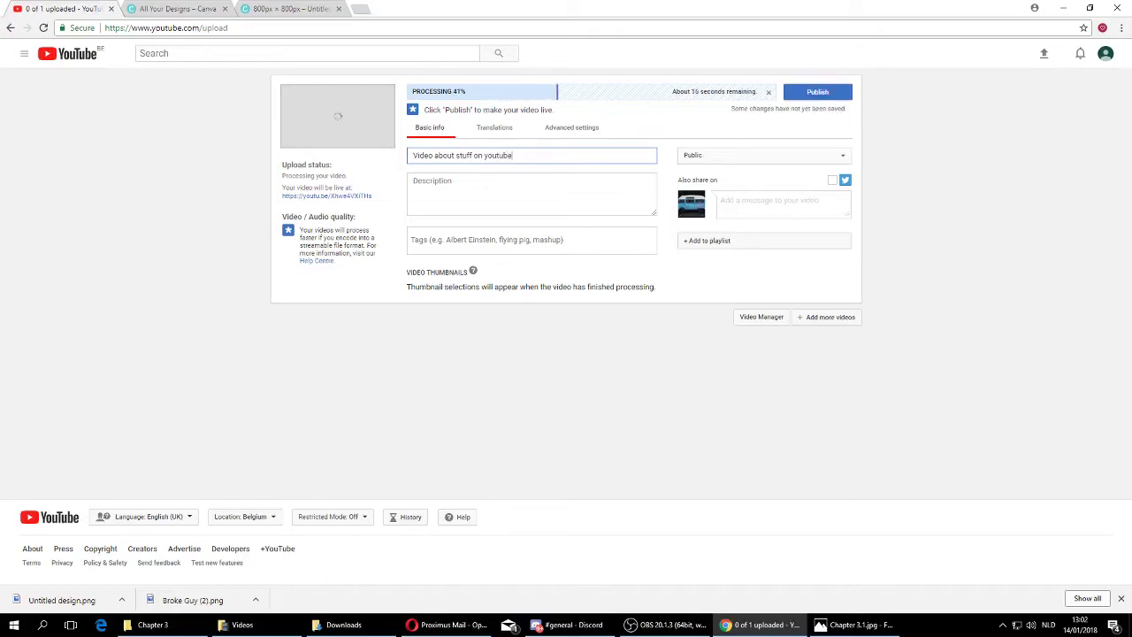
{"action": "left_click", "coordinate": [413, 180]}
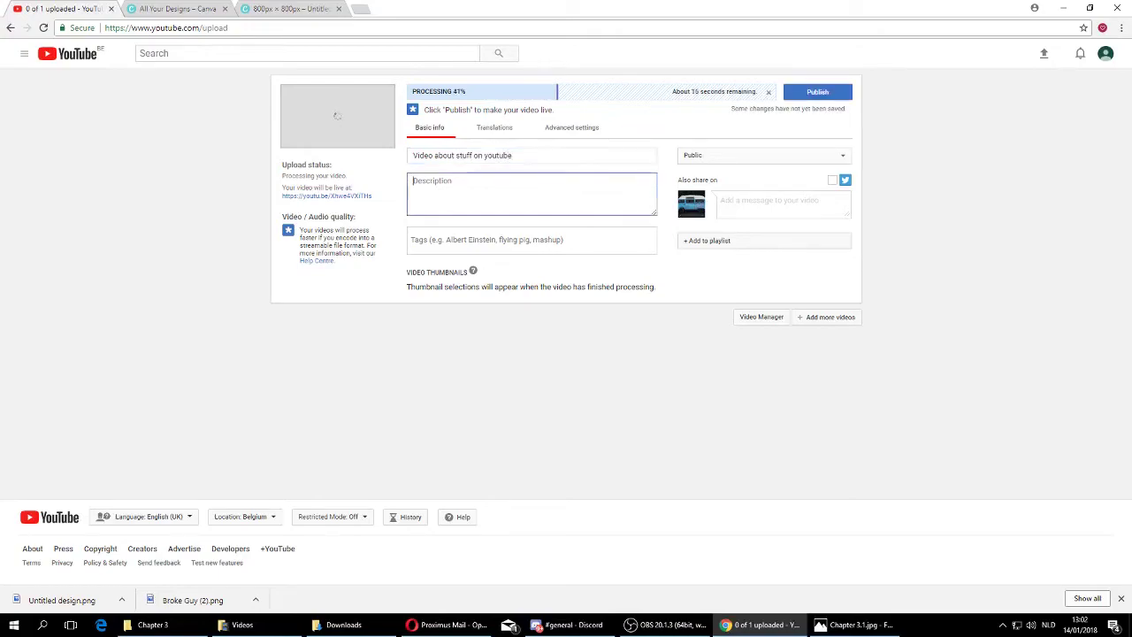
{"action": "type", "text": "This is a video un"}
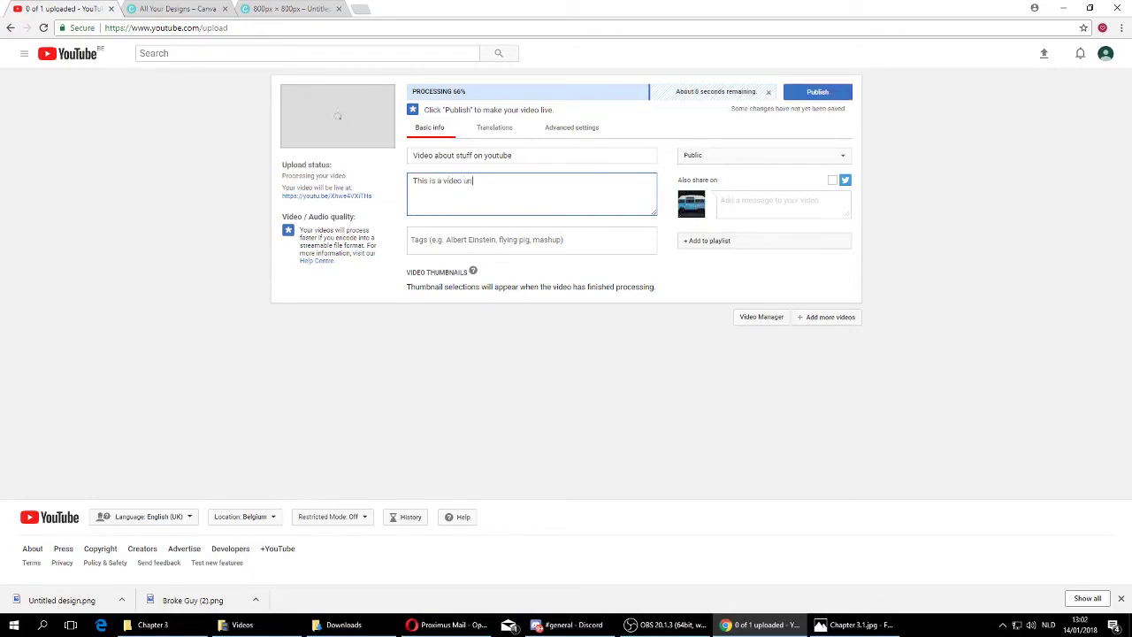
{"action": "type", "text": "editedd"}
{"action": "key", "text": "BackSpace"}
{"action": "key", "text": "BackSpace"}
{"action": "key", "text": "BackSpace"}
{"action": "key", "text": "BackSpace"}
{"action": "key", "text": "BackSpace"}
{"action": "key", "text": "BackSpace"}
{"action": "key", "text": "BackSpace"}
{"action": "key", "text": "BackSpace"}
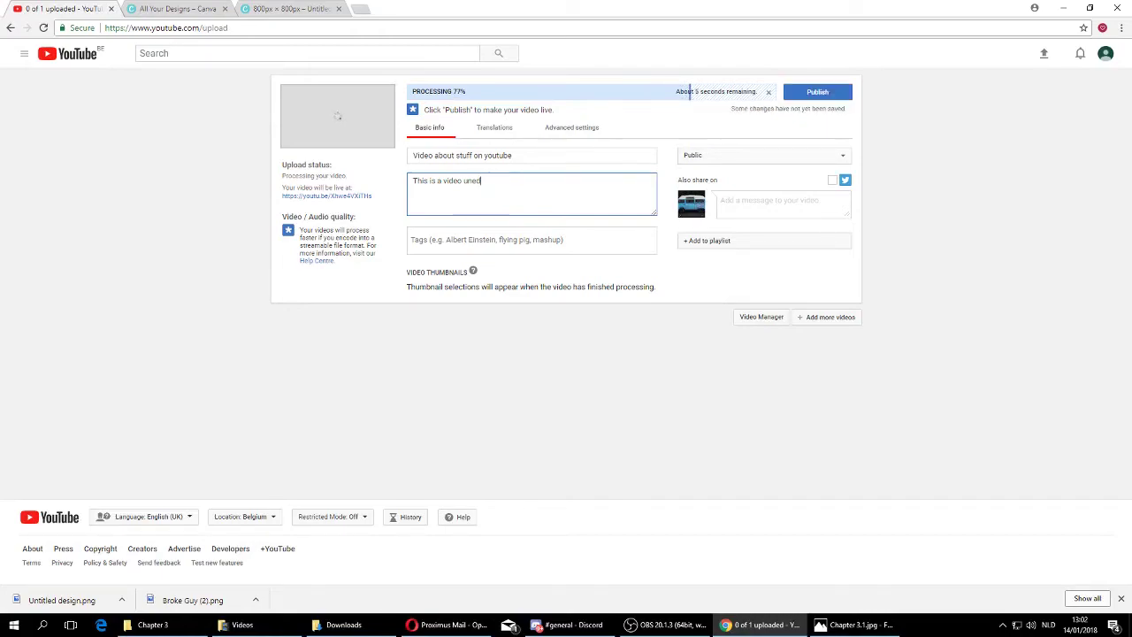
{"action": "type", "text": "not re"}
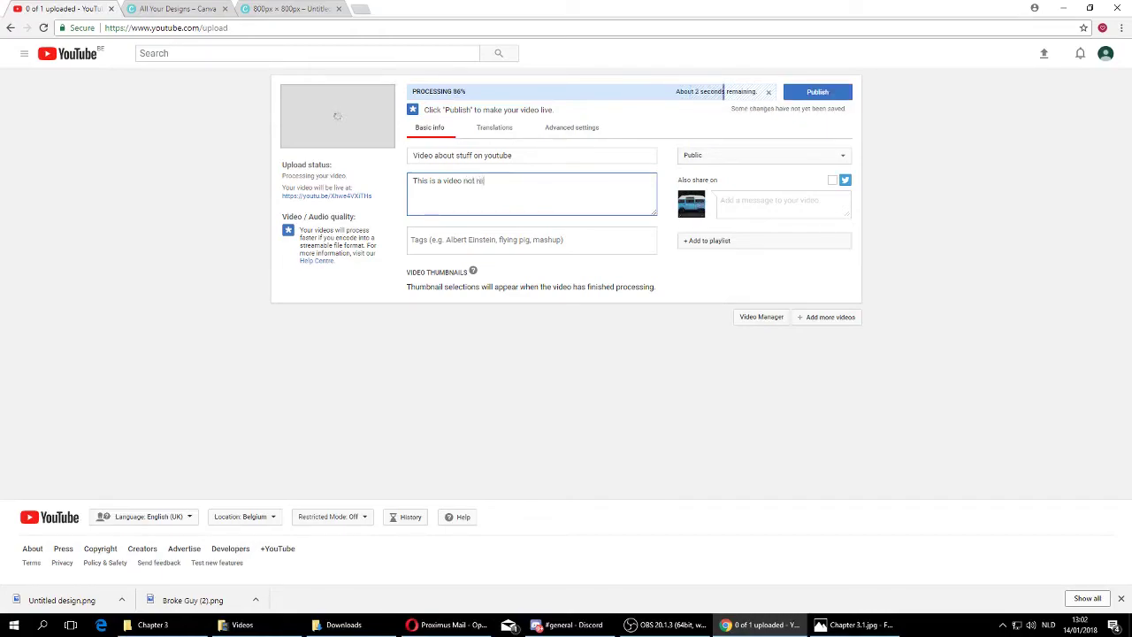
{"action": "type", "text": "ady yet for youtube"}
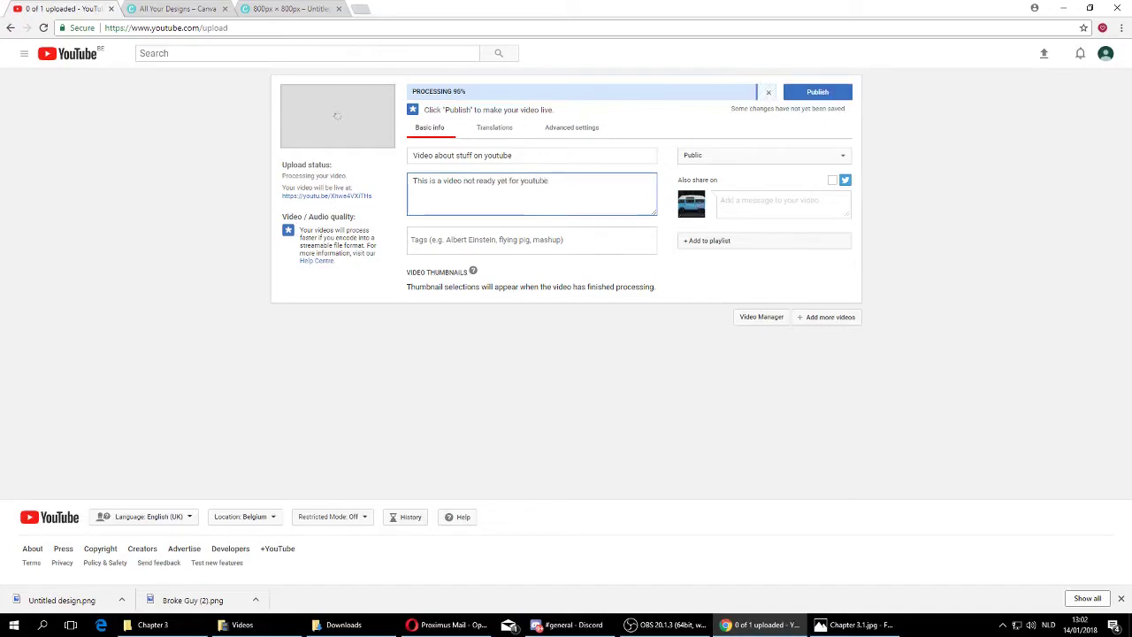
Add the tags video and youtube, then enter tutorial as a third tag.
{"action": "left_click", "coordinate": [460, 240]}
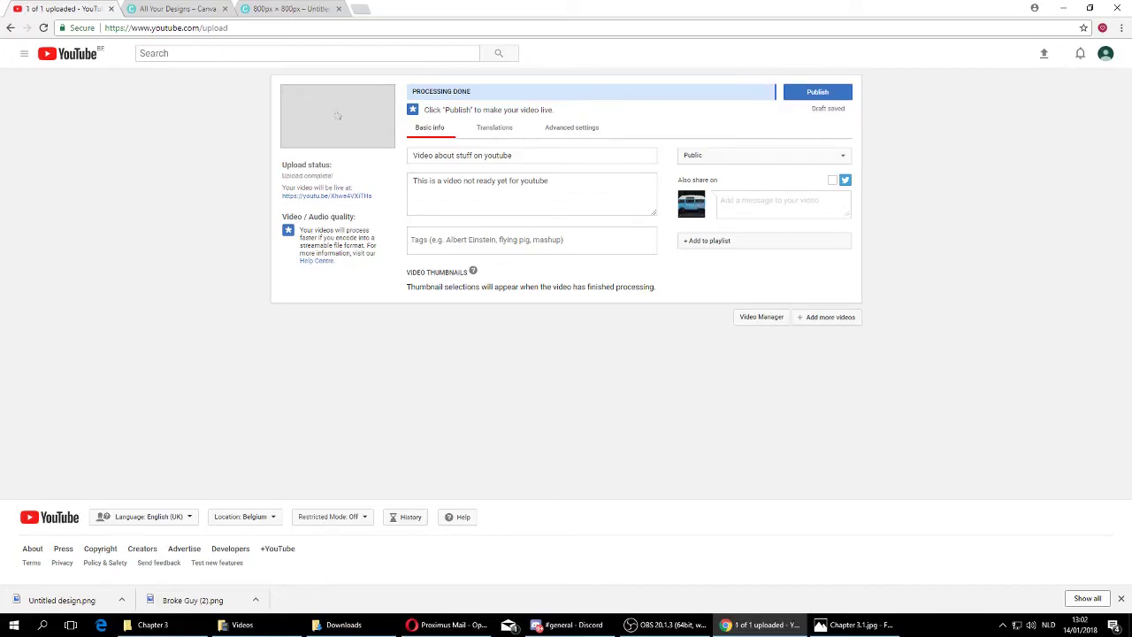
{"action": "type", "text": "video"}
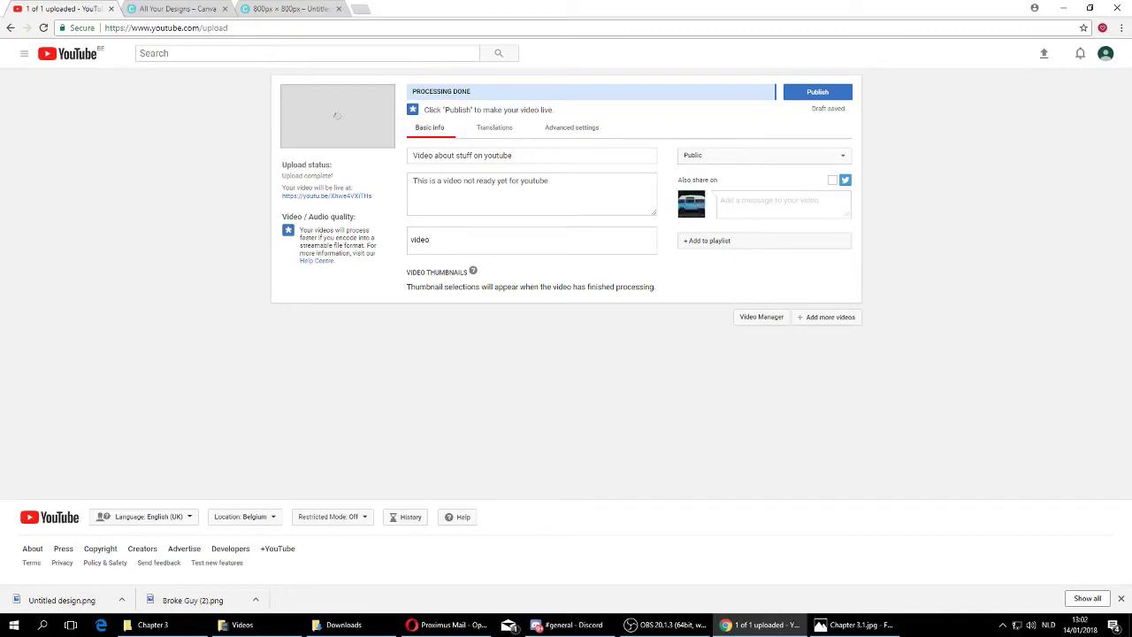
{"action": "key", "text": "Return"}
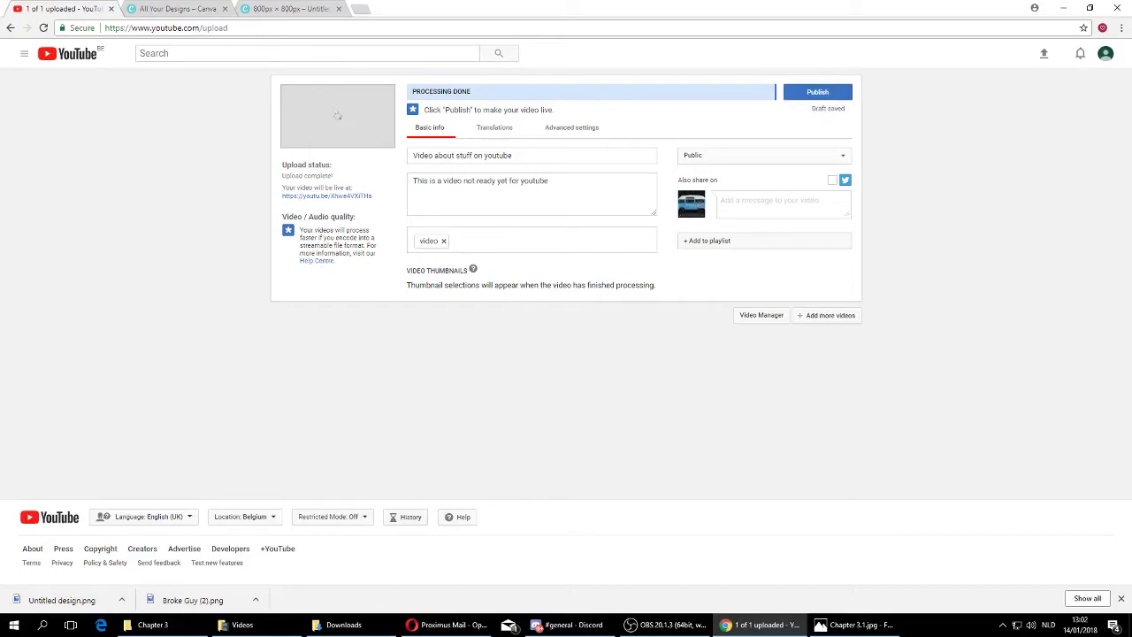
{"action": "type", "text": "youtube"}
{"action": "key", "text": "Return"}
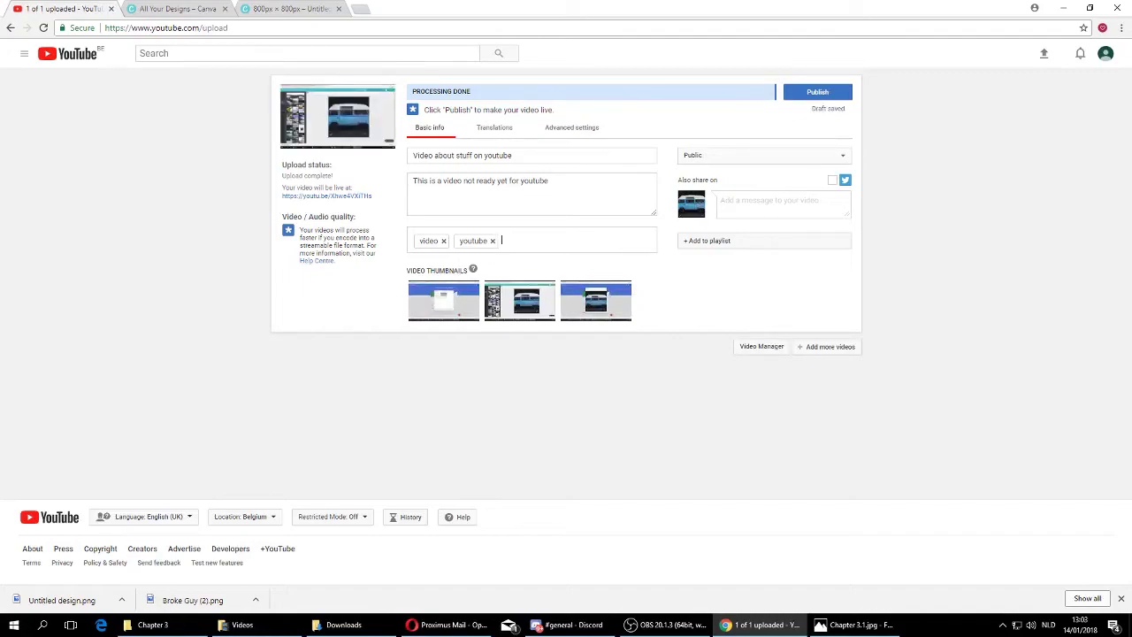
{"action": "type", "text": "tutorial"}
Confirm the tutorial tag and review the visibility choices, keeping the video Public.
{"action": "key", "text": "Return"}
{"action": "left_click", "coordinate": [764, 156]}
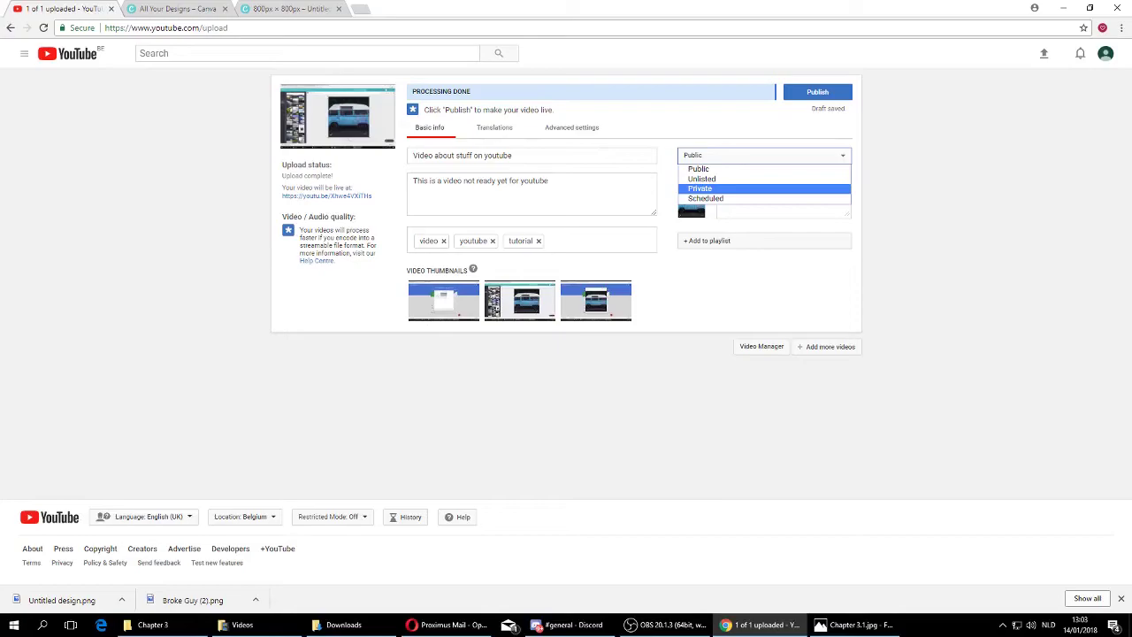
{"action": "key", "text": "Down"}
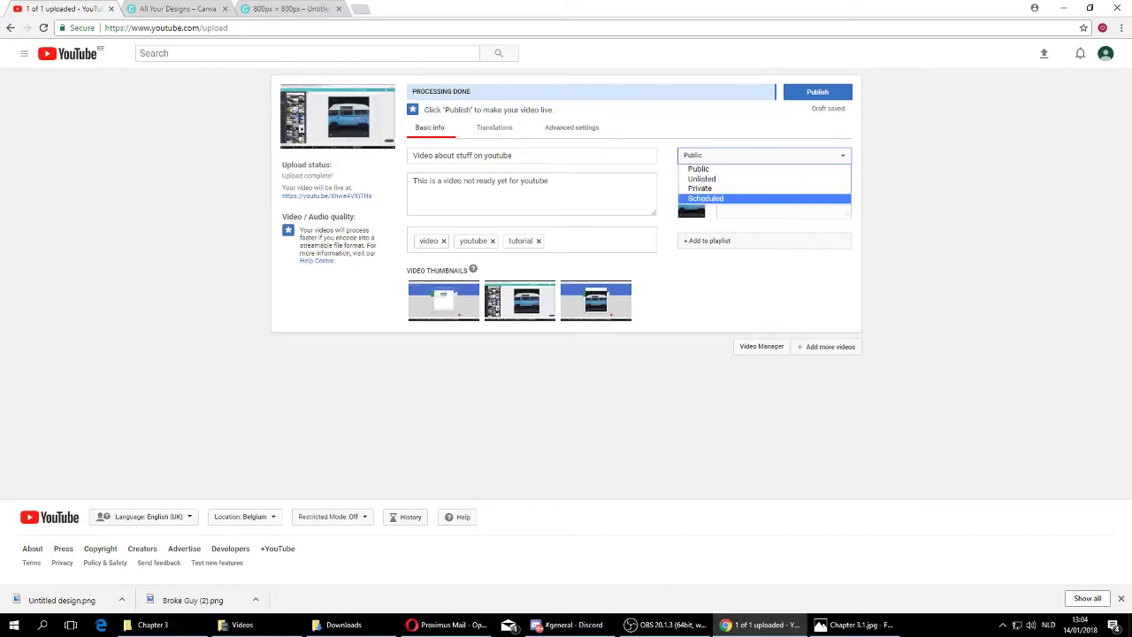
{"action": "key", "text": "Escape"}
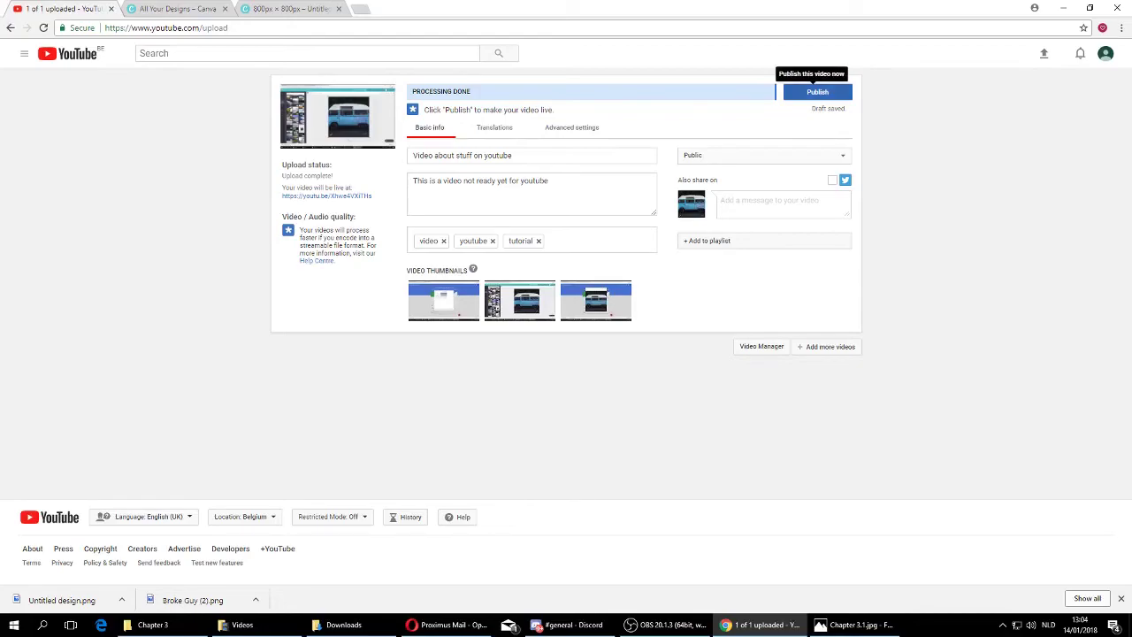
Publish 'Video about stuff on youtube' and open its youtu.be share link.
{"action": "left_click", "coordinate": [817, 92]}
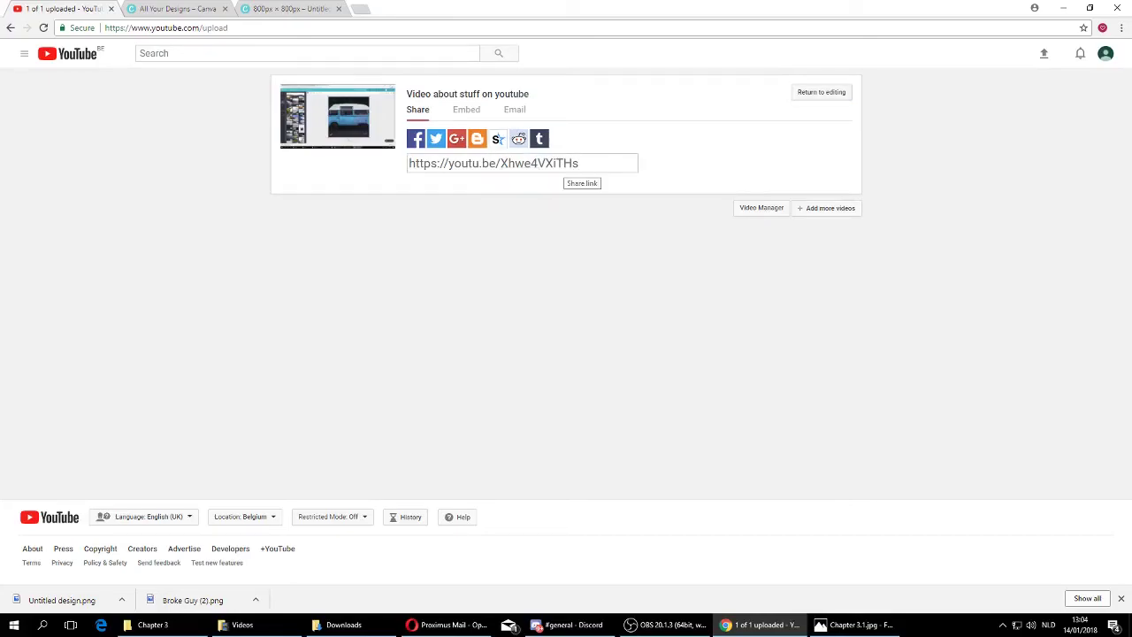
{"action": "left_click", "coordinate": [493, 163]}
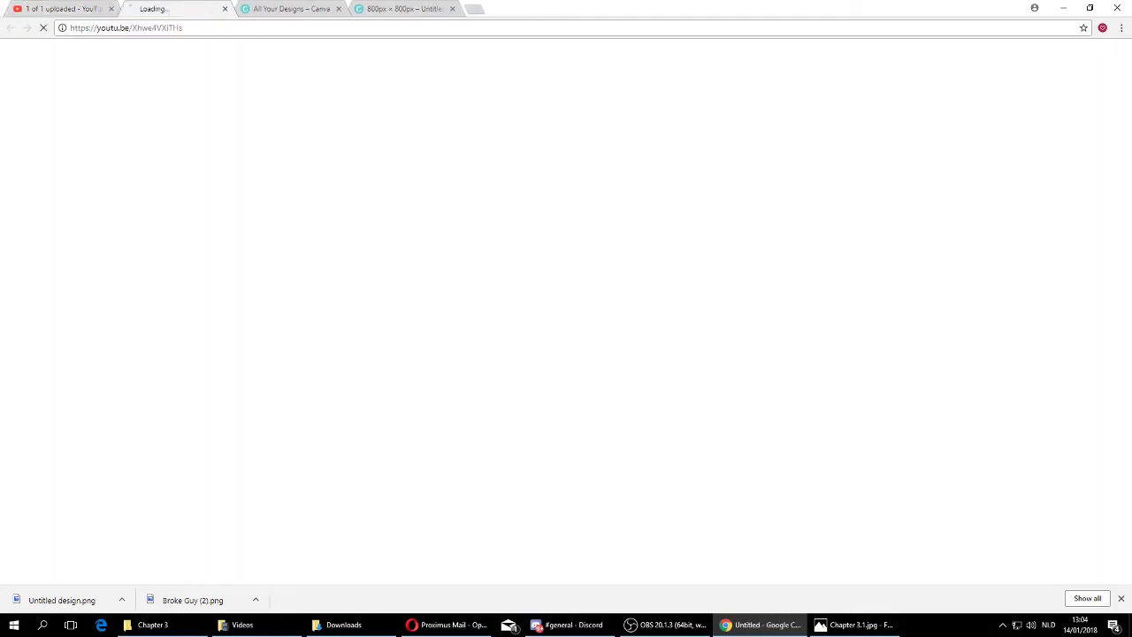